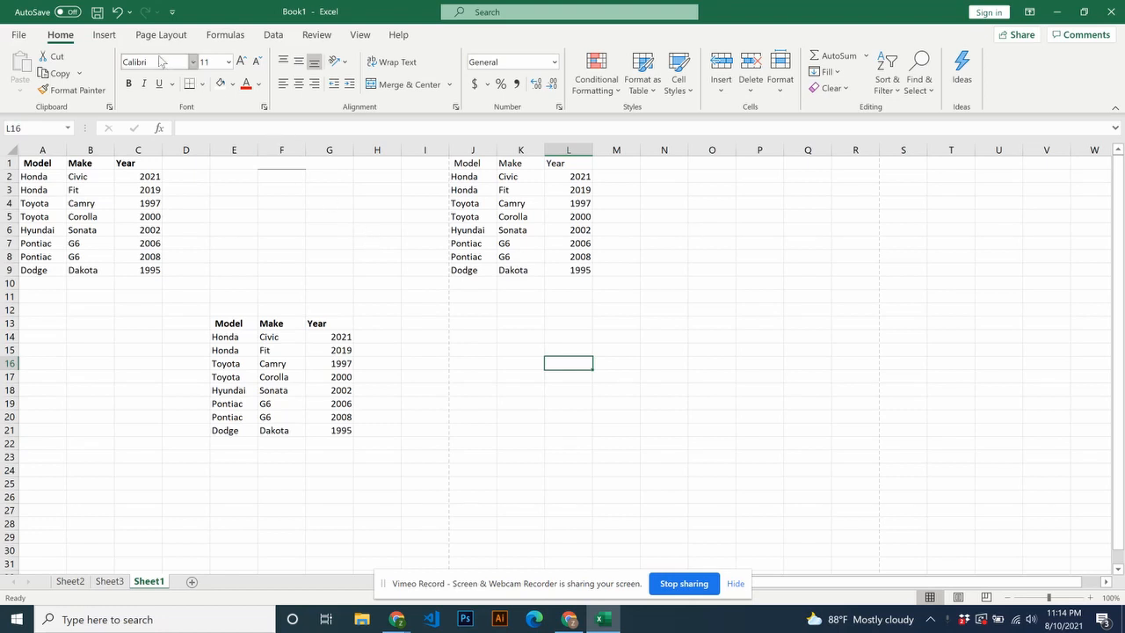
{"action": "left_click", "coordinate": [103, 35]}
{"action": "left_click", "coordinate": [151, 35]}
{"action": "left_click", "coordinate": [104, 35]}
{"action": "left_click", "coordinate": [69, 36]}
{"action": "left_click", "coordinate": [109, 580]}
{"action": "left_click", "coordinate": [149, 582]}
- Try bold and italic on the Year values in C2:C10, revert them, and look at the available fill colors
{"action": "left_click_drag", "start_coordinate": [148, 180], "coordinate": [145, 282]}
{"action": "left_click", "coordinate": [129, 83]}
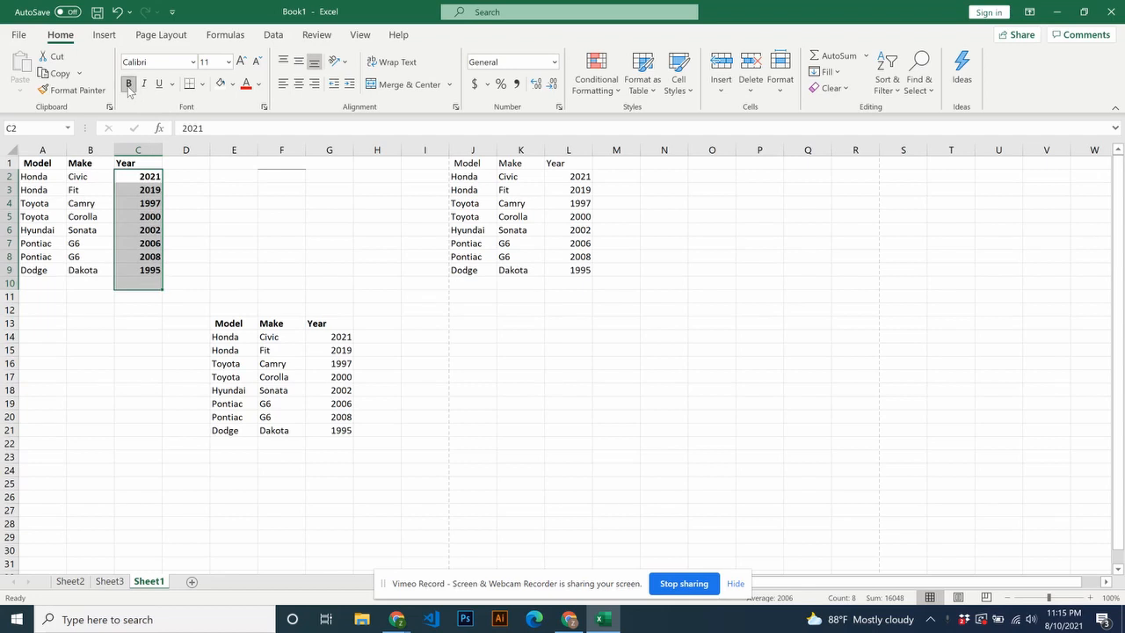
{"action": "left_click", "coordinate": [129, 85]}
{"action": "left_click", "coordinate": [144, 85]}
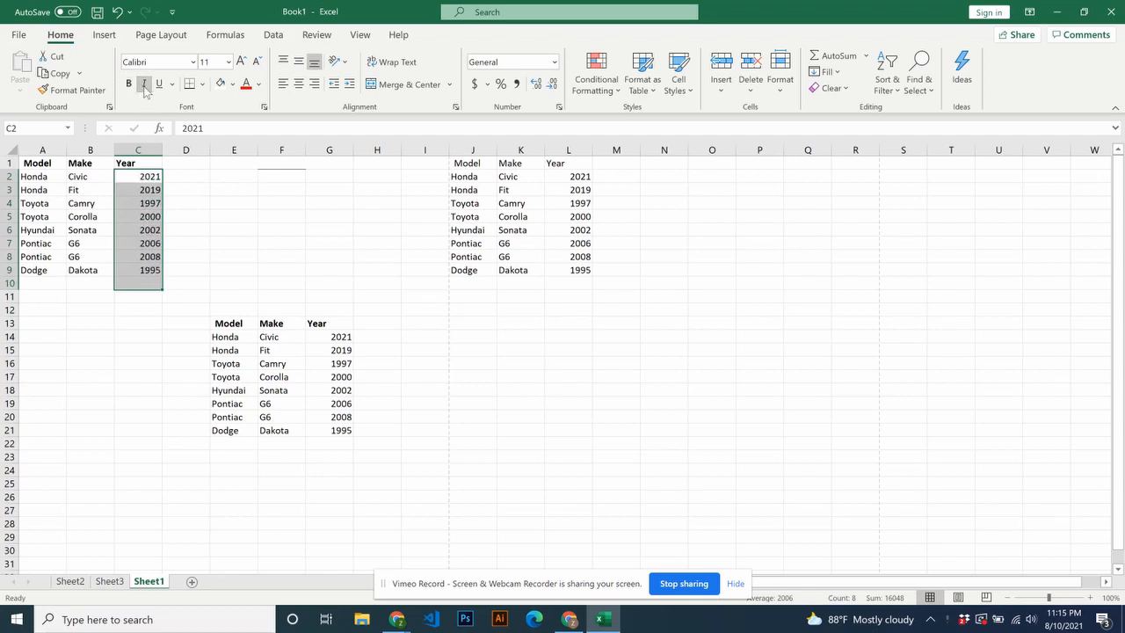
{"action": "left_click", "coordinate": [232, 83]}
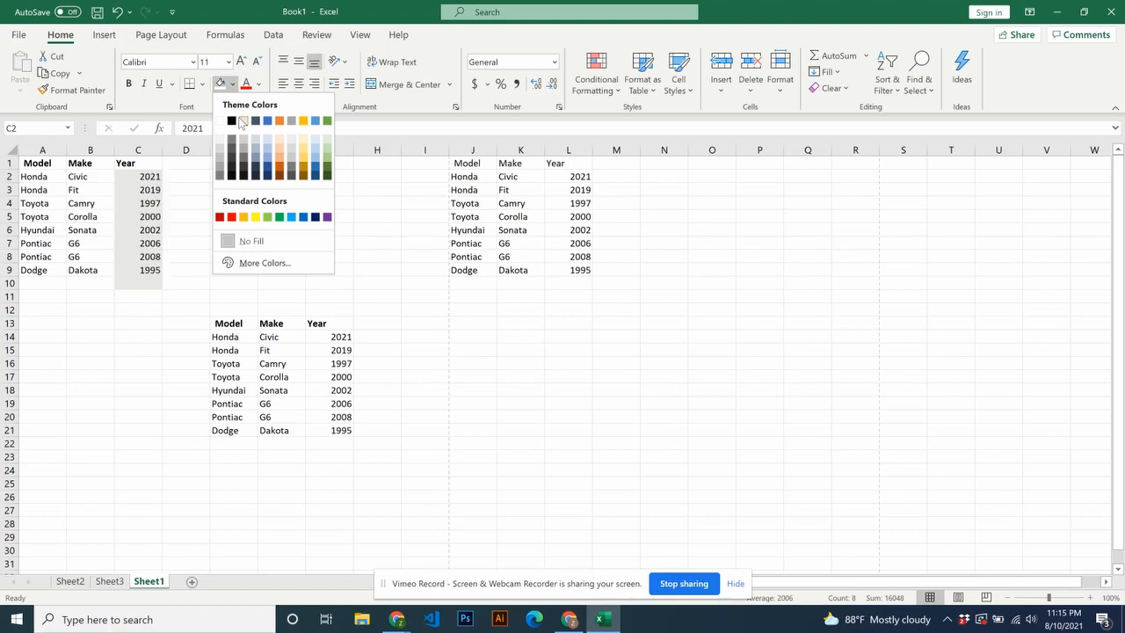
{"action": "left_click", "coordinate": [195, 173]}
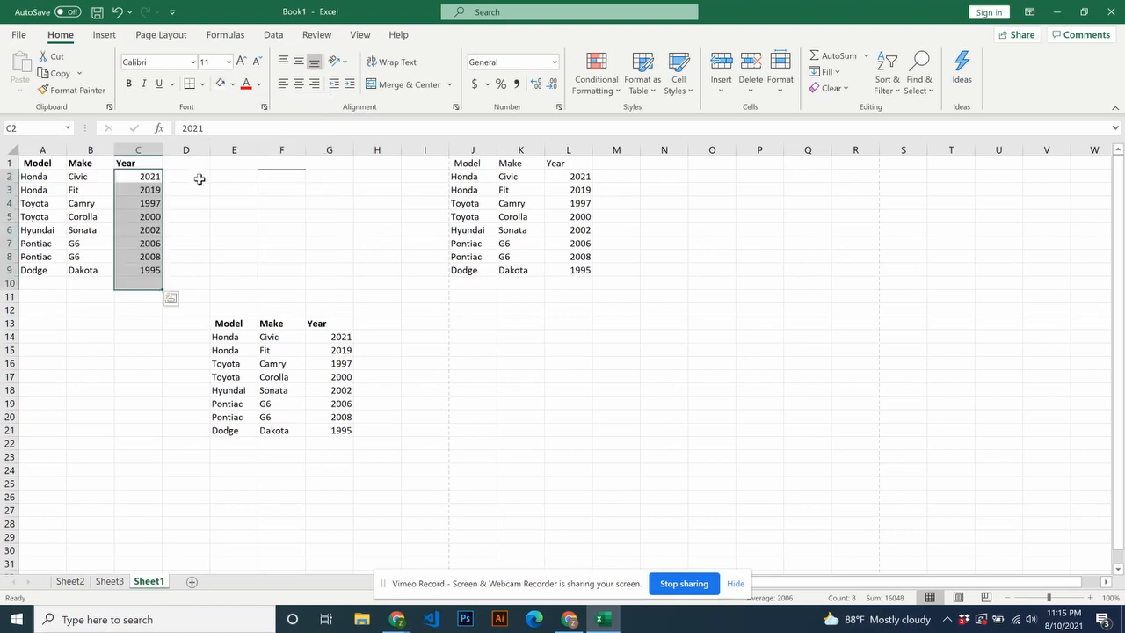
{"action": "left_click", "coordinate": [231, 188]}
- Try middle and center alignment on the Year values in C2:C6 and revert the centering
{"action": "left_click_drag", "start_coordinate": [140, 178], "coordinate": [150, 230]}
{"action": "left_click", "coordinate": [298, 62]}
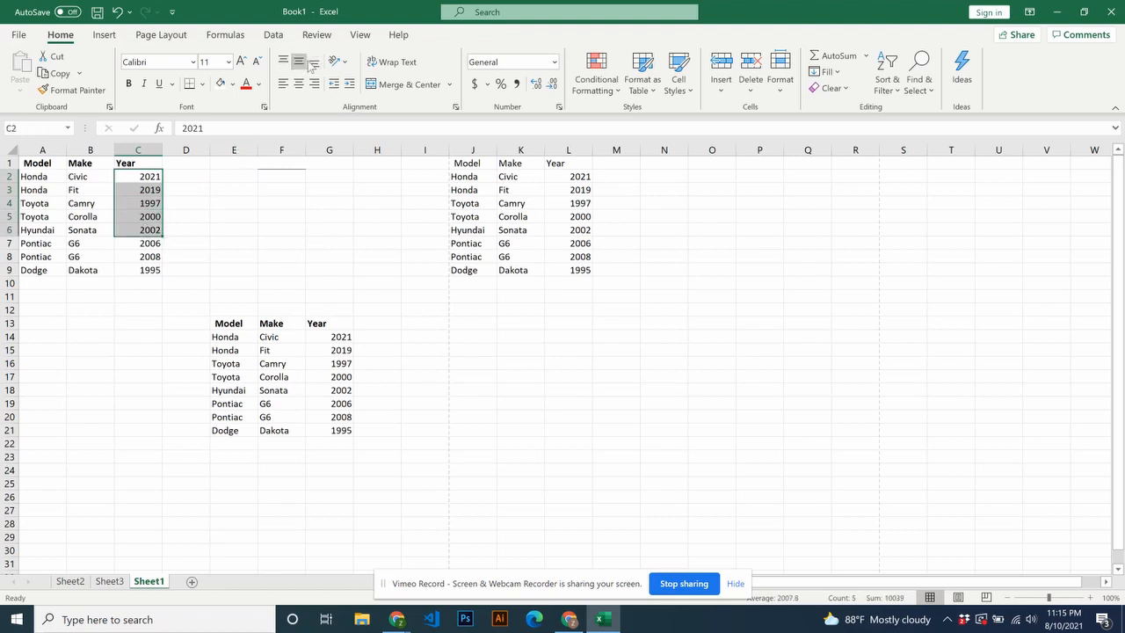
{"action": "left_click", "coordinate": [298, 84]}
{"action": "left_click", "coordinate": [299, 87]}
{"action": "left_click", "coordinate": [298, 204]}
- Merge and center the empty cells E7:G8, and unmerge them again
{"action": "left_click_drag", "start_coordinate": [229, 255], "coordinate": [317, 246]}
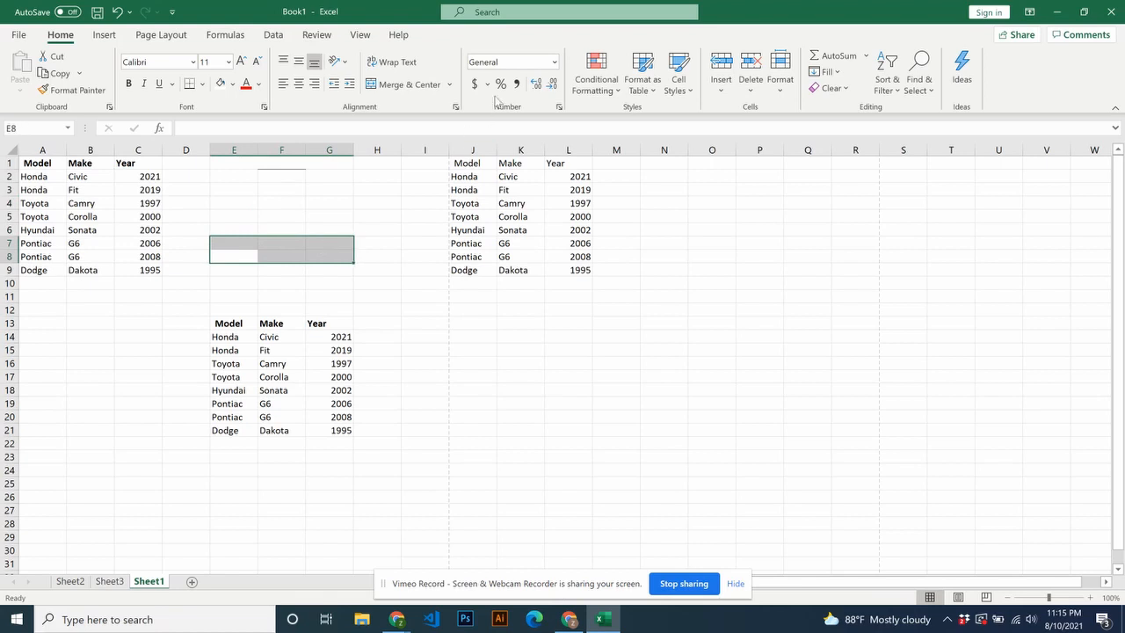
{"action": "left_click", "coordinate": [394, 84]}
{"action": "left_click", "coordinate": [395, 84]}
{"action": "left_click", "coordinate": [375, 221]}
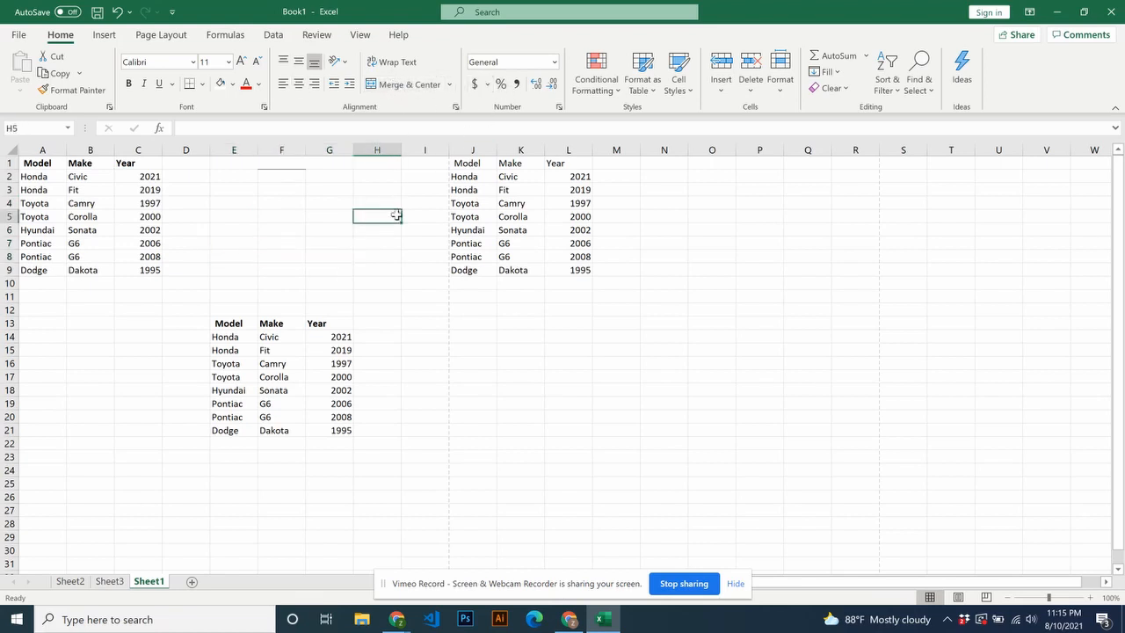
- Try Accounting and Percent formats on the Year values in L2:L9, ending with Comma style and three decimal places
{"action": "left_click_drag", "start_coordinate": [579, 176], "coordinate": [580, 270]}
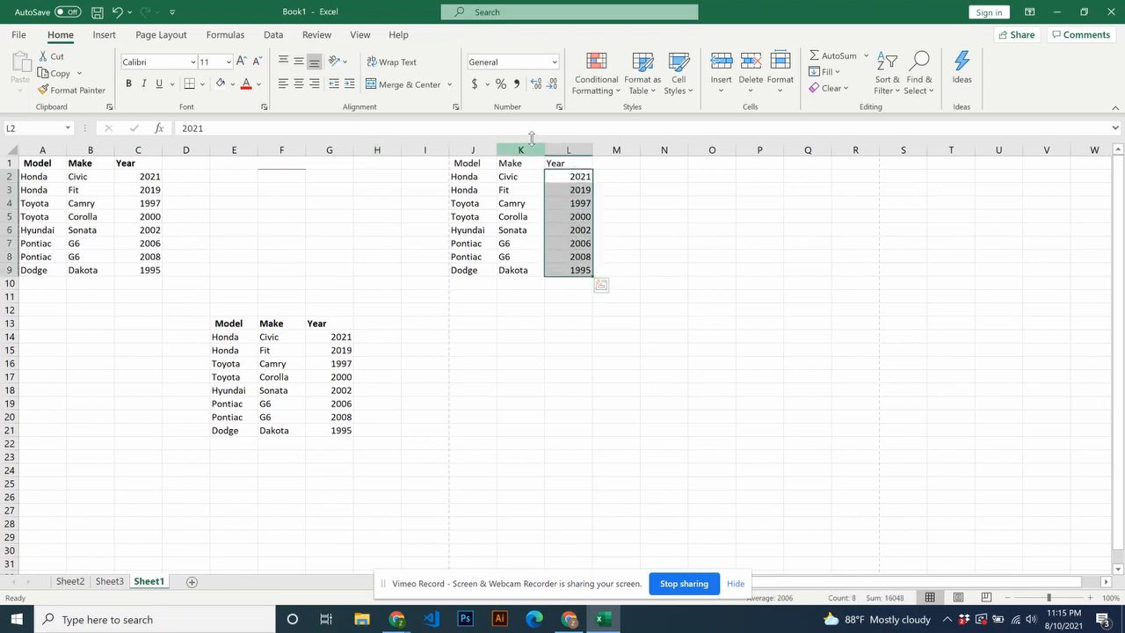
{"action": "left_click", "coordinate": [474, 85]}
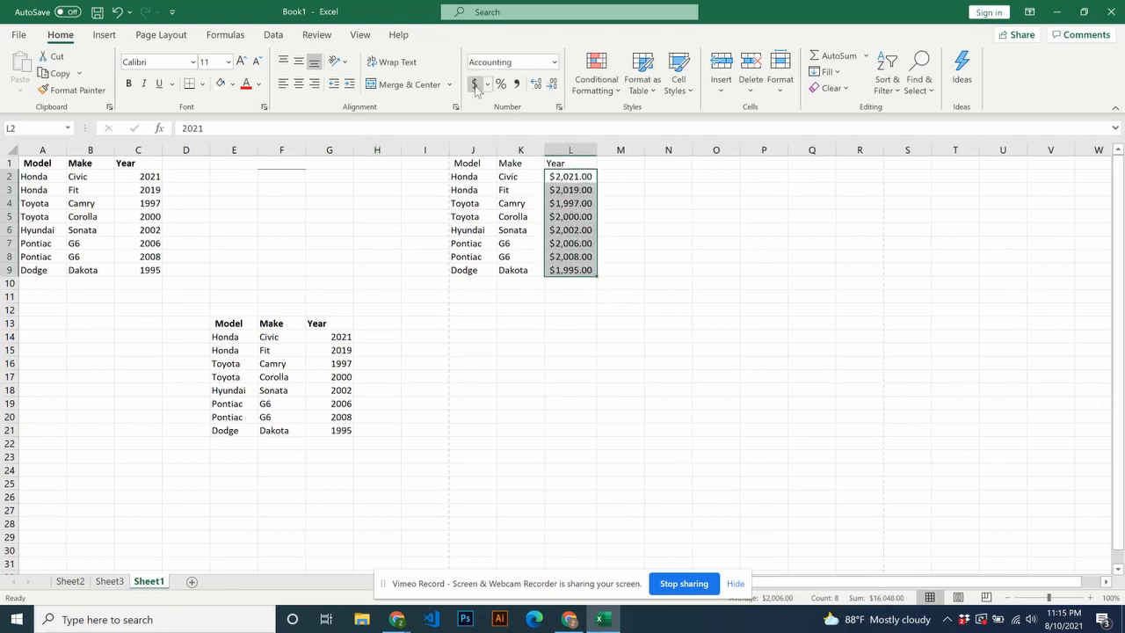
{"action": "left_click", "coordinate": [500, 84]}
{"action": "left_click", "coordinate": [517, 84]}
{"action": "left_click", "coordinate": [536, 84]}
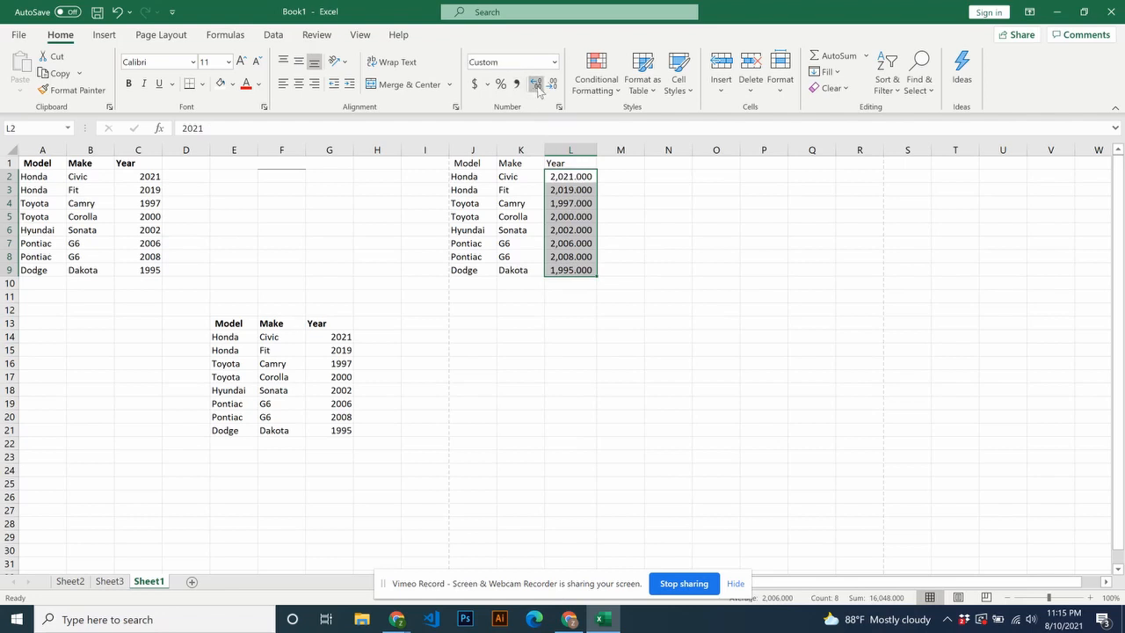
{"action": "left_click", "coordinate": [711, 257]}
- Look through the available table styles for the range J1:L9 without applying one
{"action": "left_click_drag", "start_coordinate": [600, 177], "coordinate": [615, 271]}
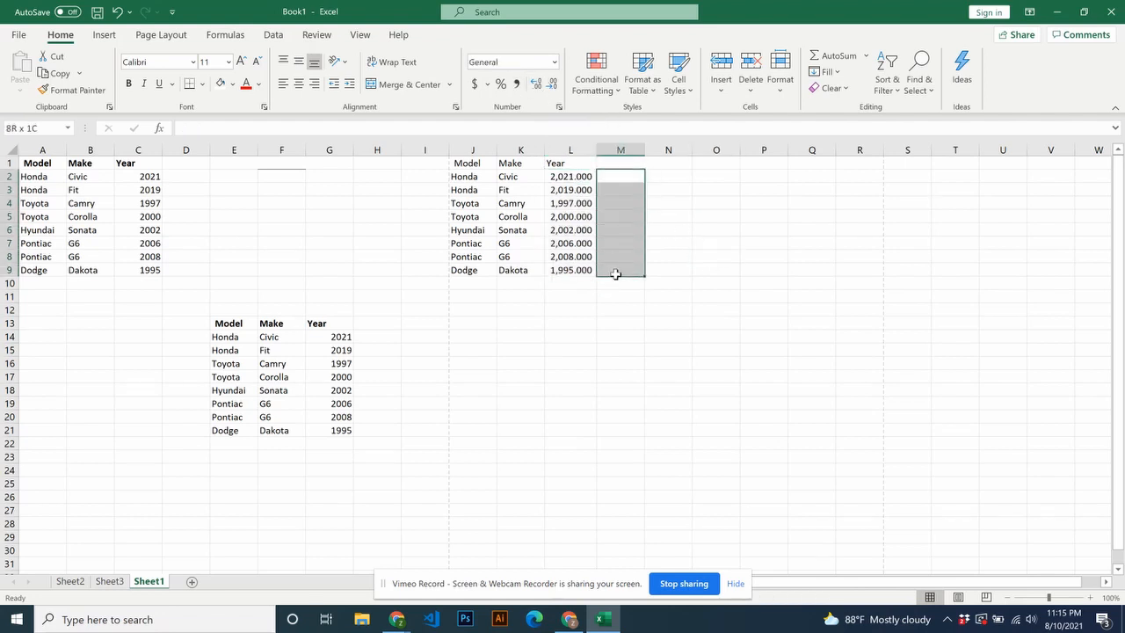
{"action": "left_click", "coordinate": [655, 91]}
{"action": "left_click", "coordinate": [496, 219]}
{"action": "left_click_drag", "start_coordinate": [470, 166], "coordinate": [591, 270]}
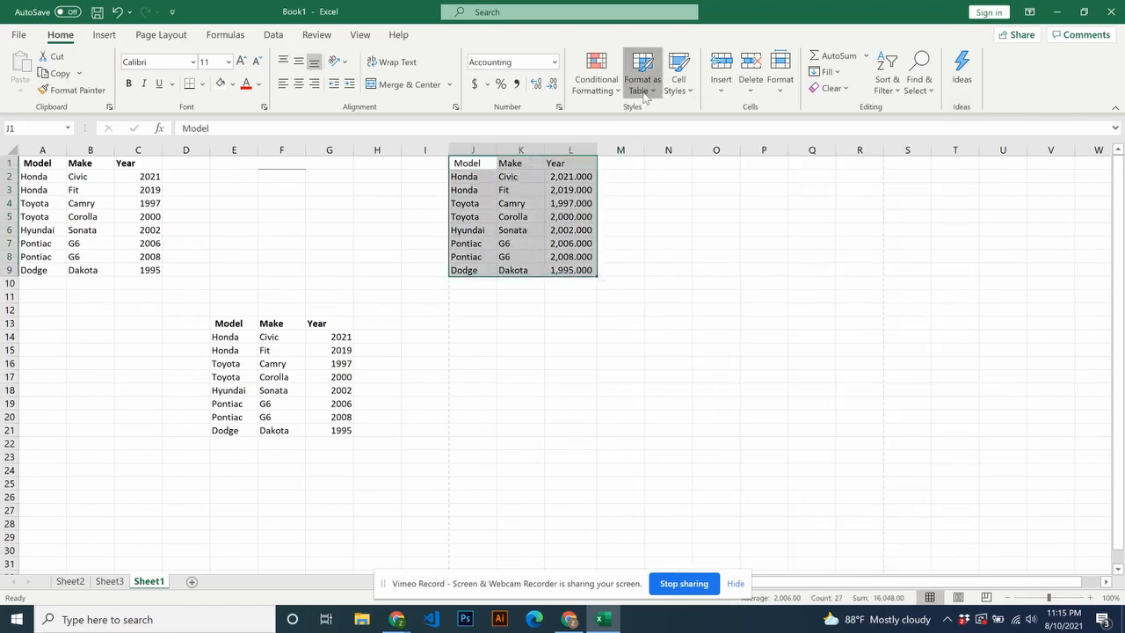
{"action": "left_click", "coordinate": [643, 77]}
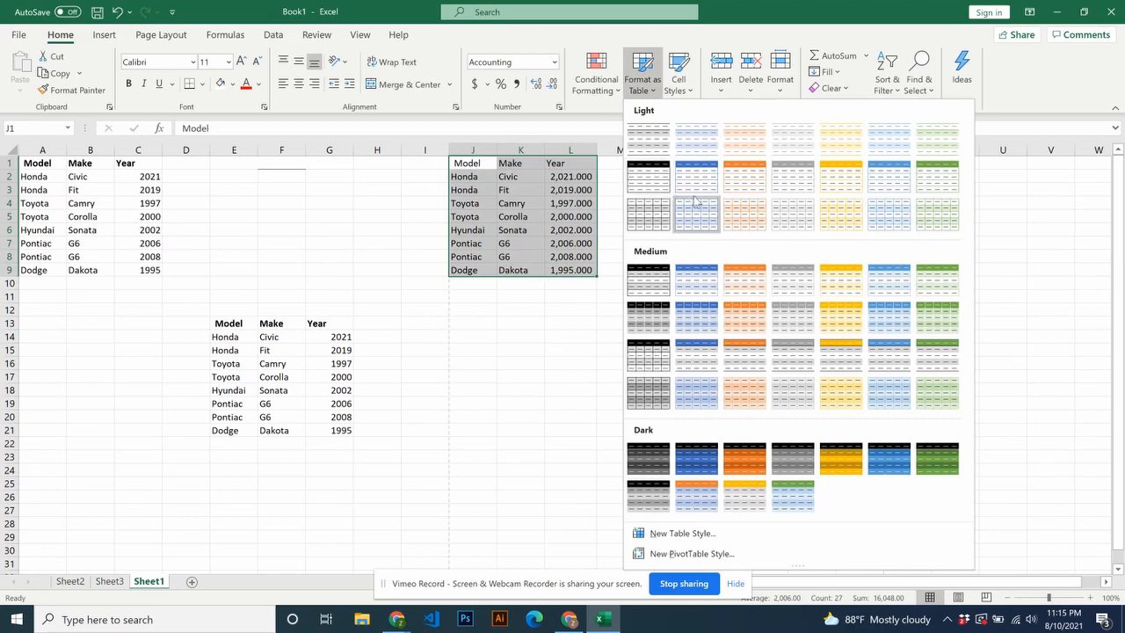
{"action": "left_click", "coordinate": [586, 347]}
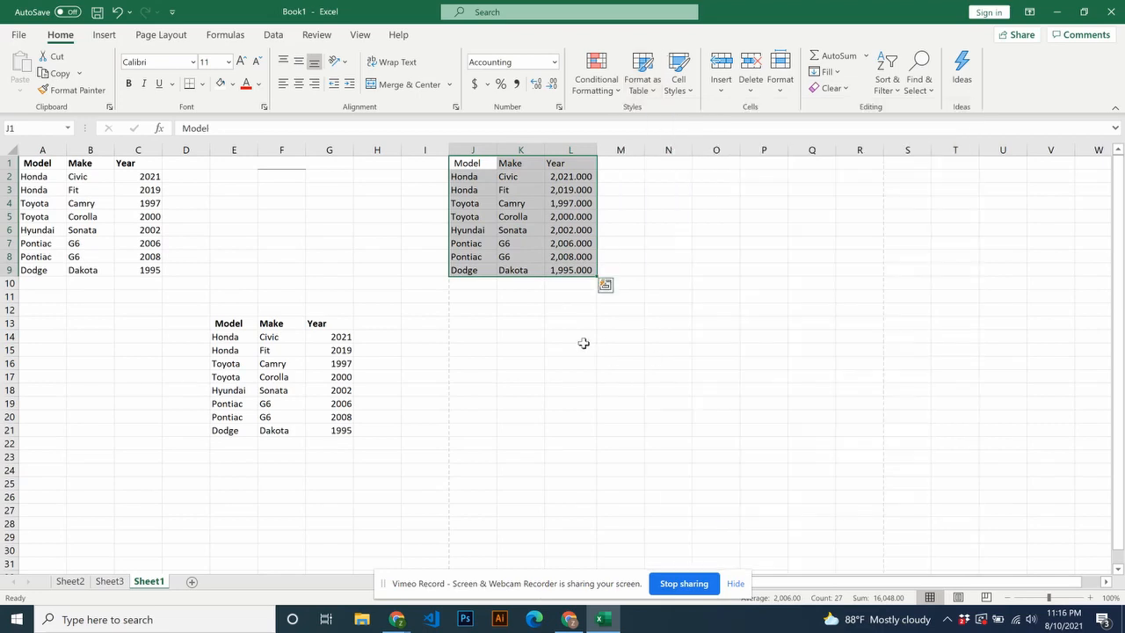
- Examine the options for inserting, deleting and formatting cells, and the AutoSum functions including the full function list
{"action": "left_click", "coordinate": [730, 93]}
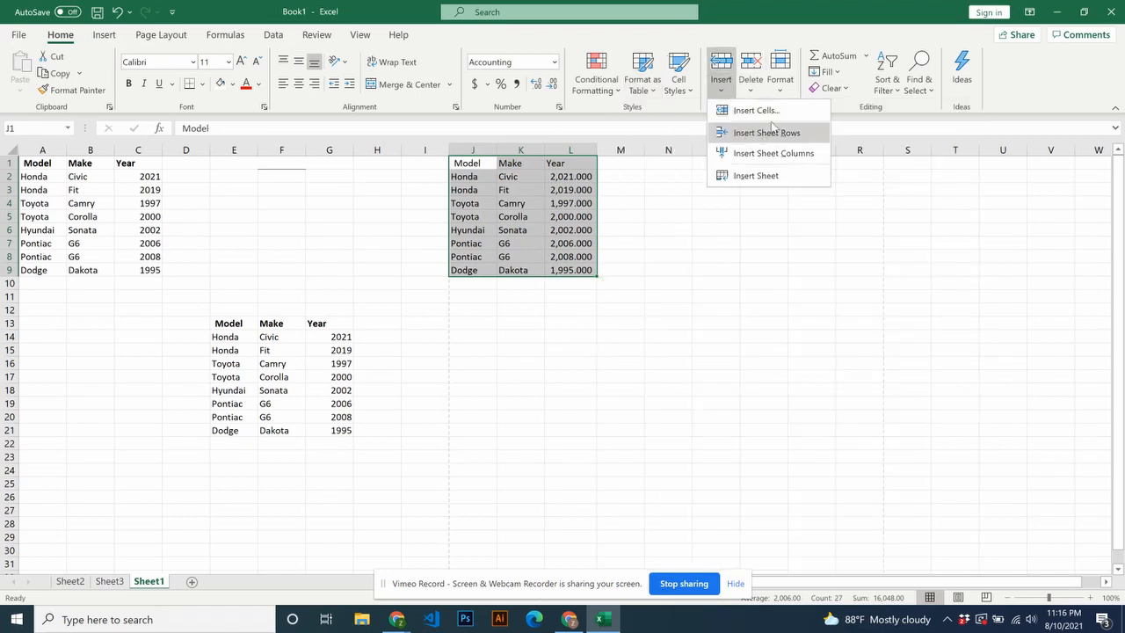
{"action": "left_click", "coordinate": [759, 91]}
{"action": "left_click", "coordinate": [720, 241]}
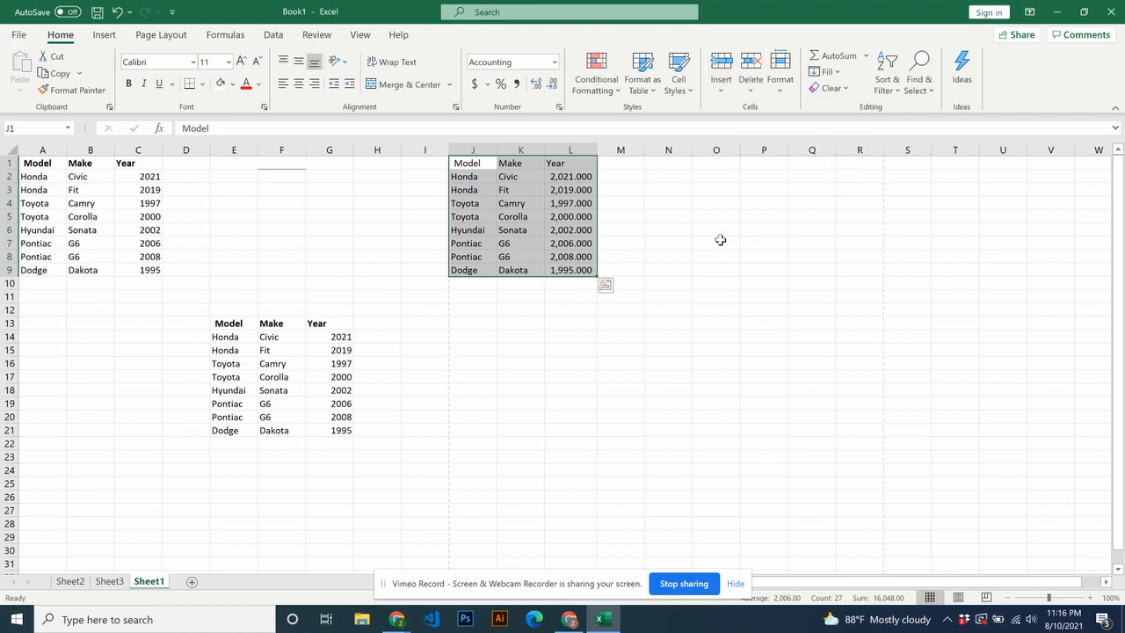
{"action": "left_click", "coordinate": [712, 241]}
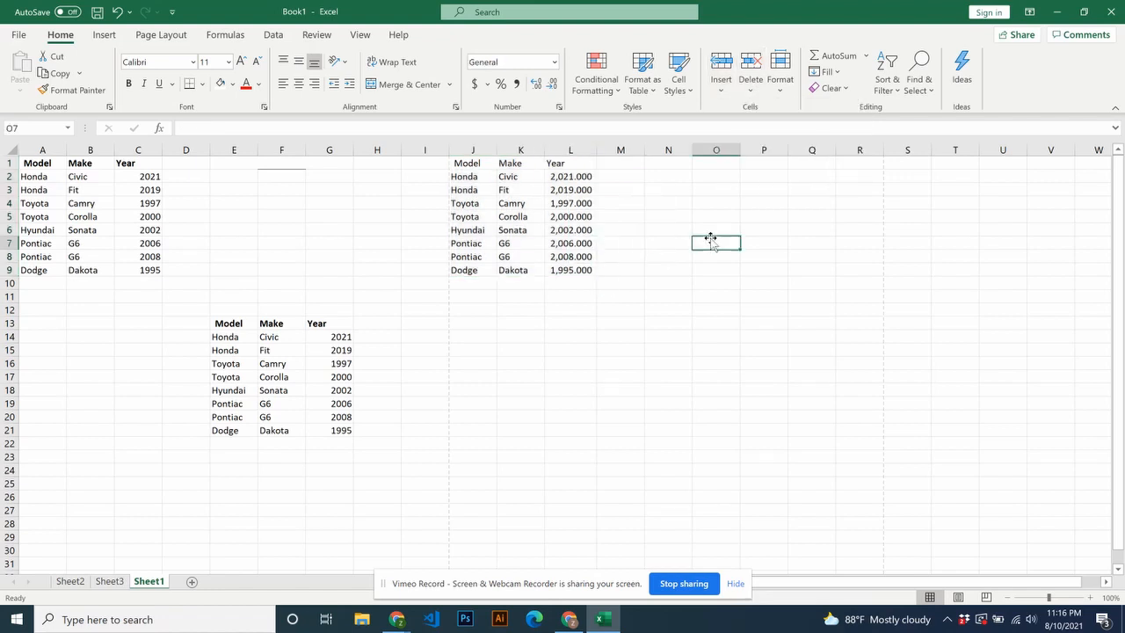
{"action": "left_click", "coordinate": [780, 97]}
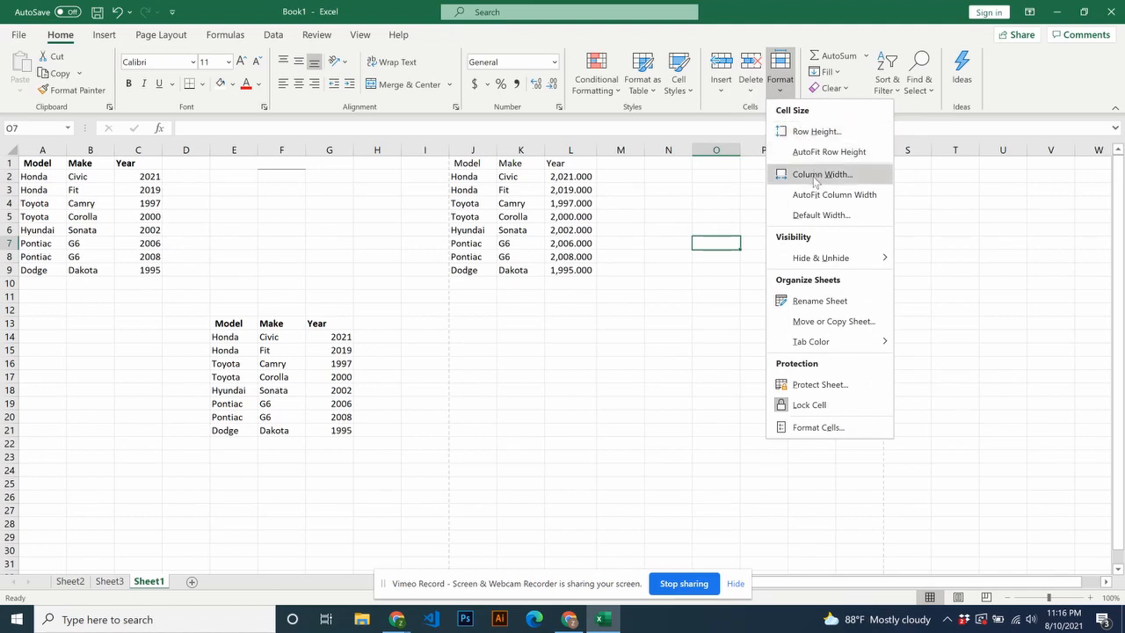
{"action": "key", "text": "Escape"}
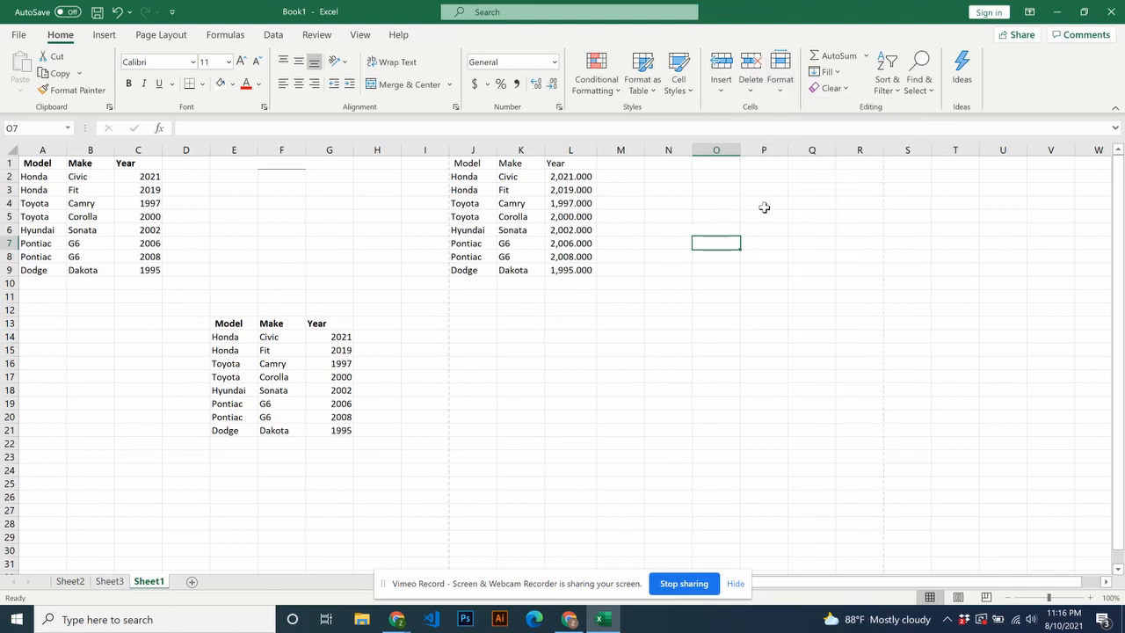
{"action": "left_click", "coordinate": [865, 58]}
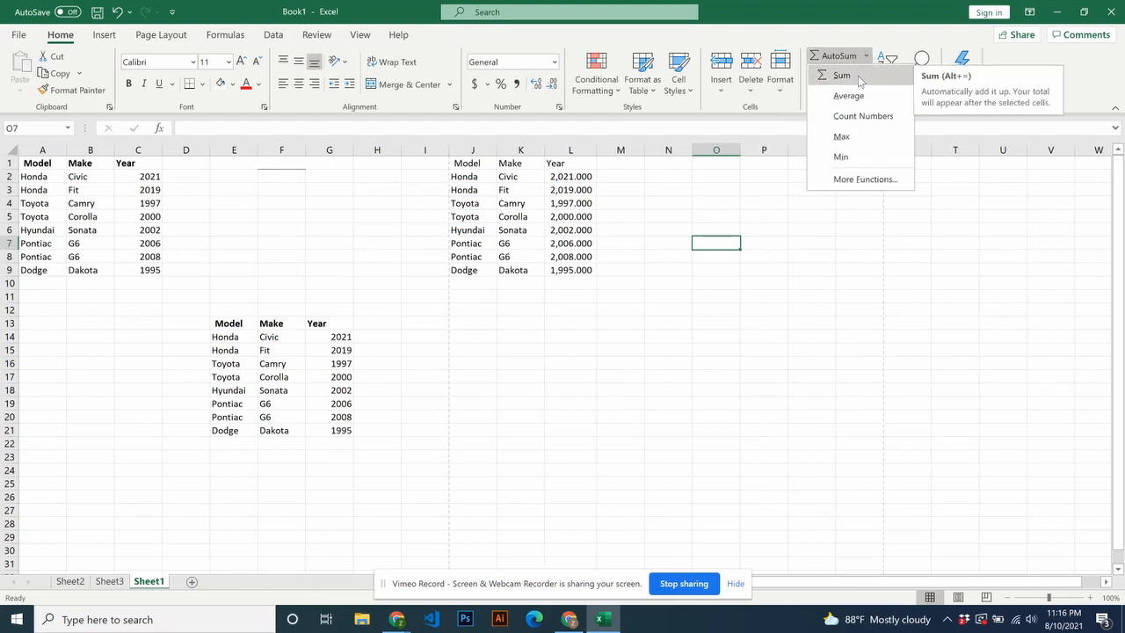
{"action": "left_click", "coordinate": [863, 179]}
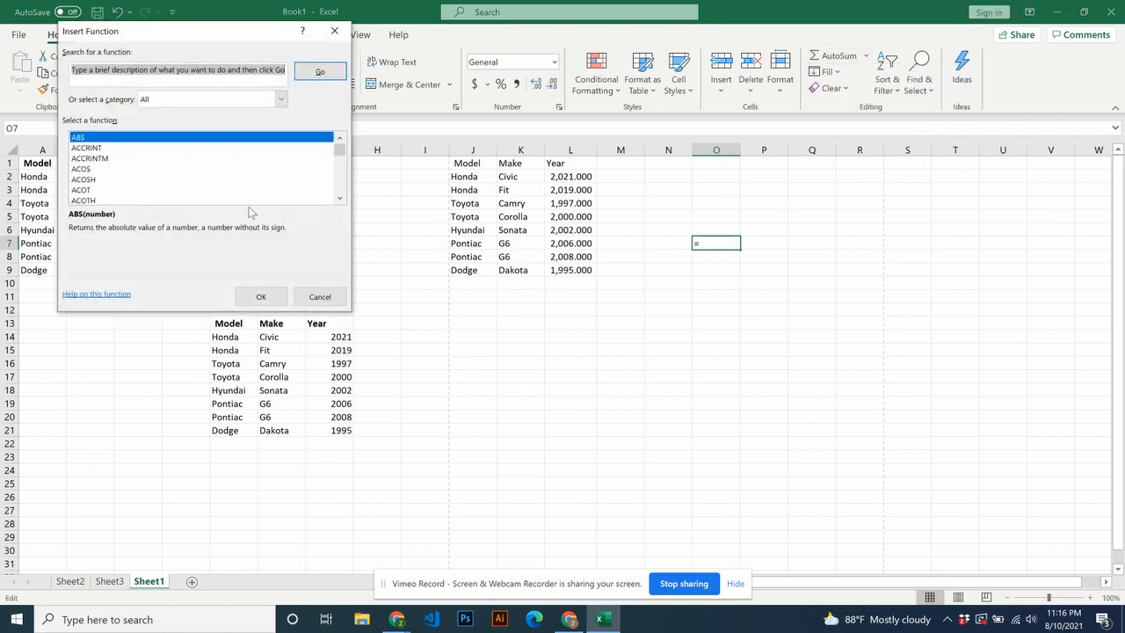
{"action": "left_click", "coordinate": [320, 297]}
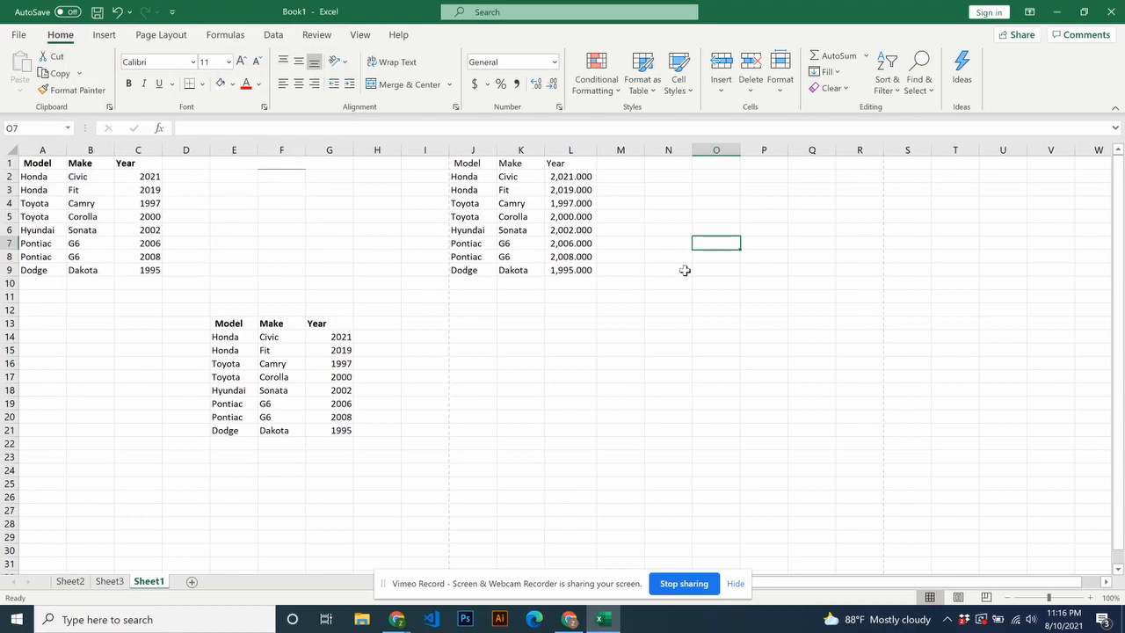
{"action": "left_click", "coordinate": [804, 229]}
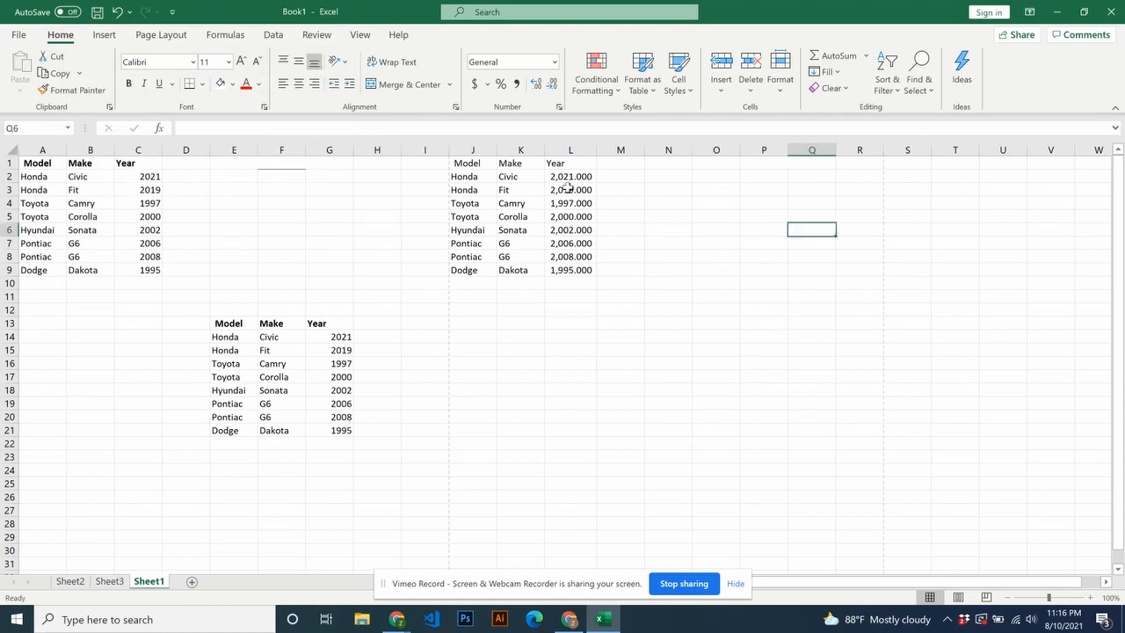
- Create a PivotTable from the car data in A1:C9 on a new worksheet
{"action": "left_click", "coordinate": [104, 34]}
{"action": "left_click_drag", "start_coordinate": [37, 165], "coordinate": [138, 268]}
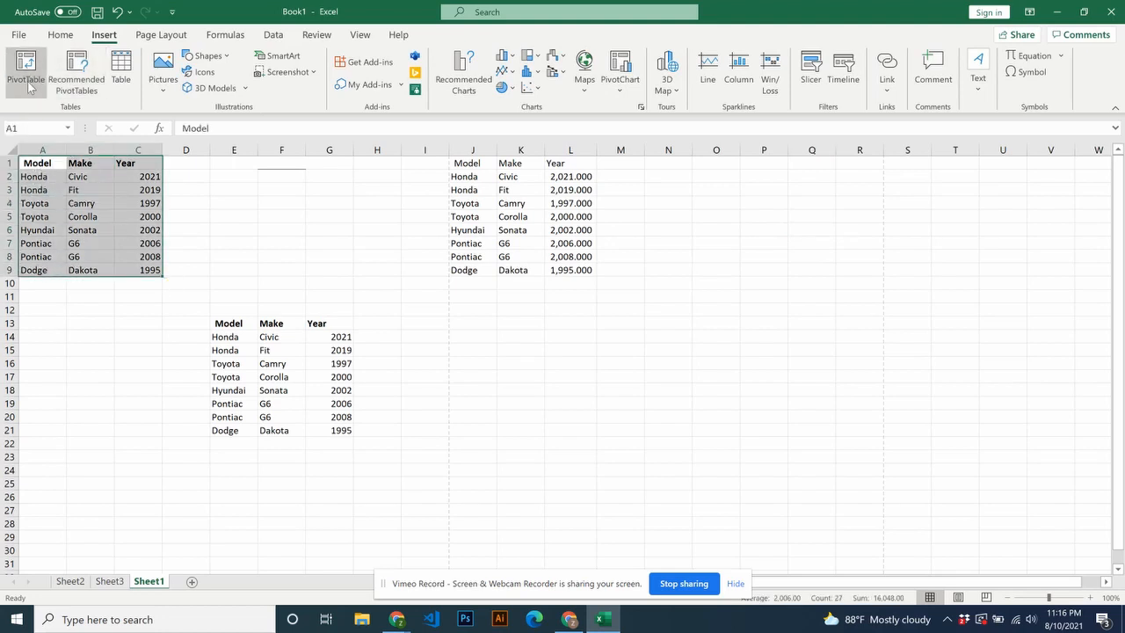
{"action": "left_click", "coordinate": [27, 79]}
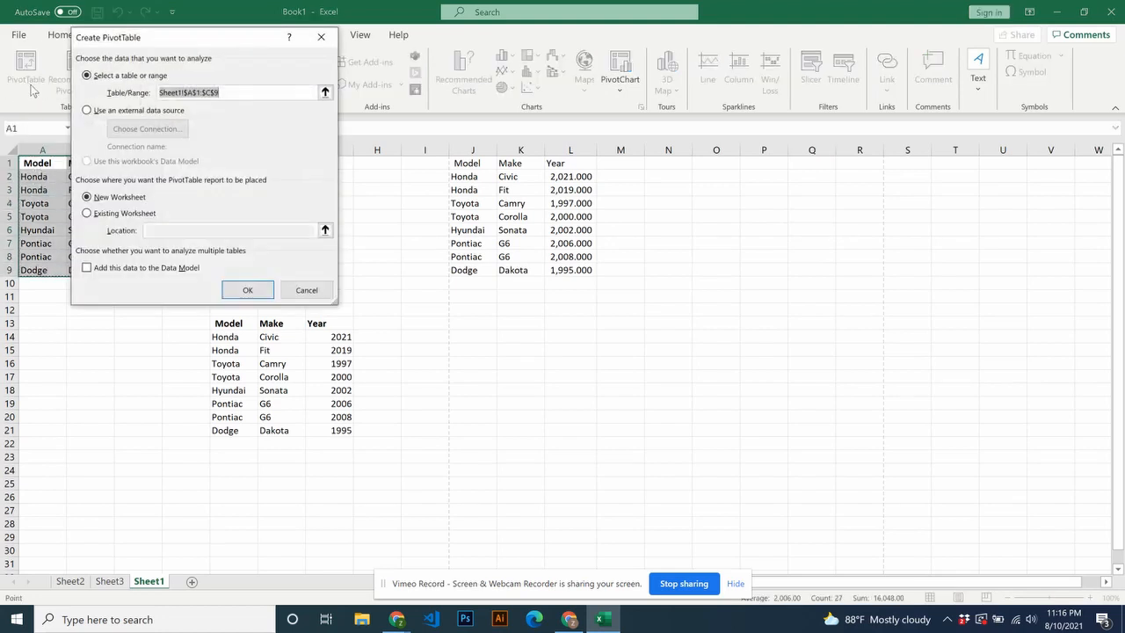
{"action": "left_click", "coordinate": [249, 291]}
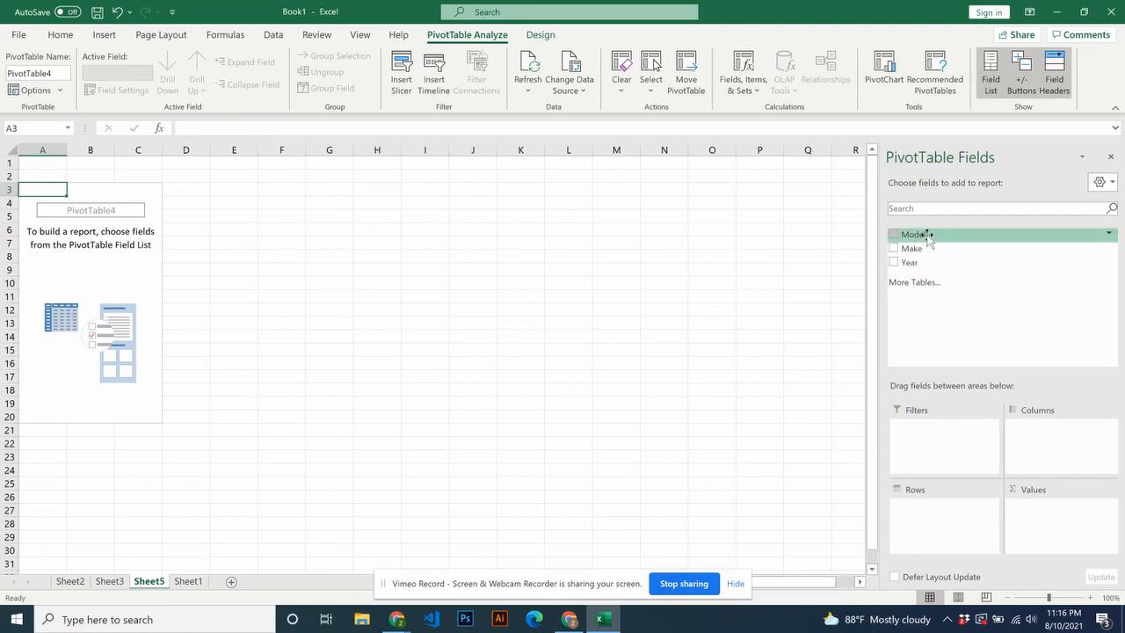
- Add the Model, Make and Year fields to the PivotTable's rows, in that order, and close the field list
{"action": "left_click_drag", "start_coordinate": [926, 235], "coordinate": [923, 518]}
{"action": "left_click_drag", "start_coordinate": [917, 246], "coordinate": [929, 524]}
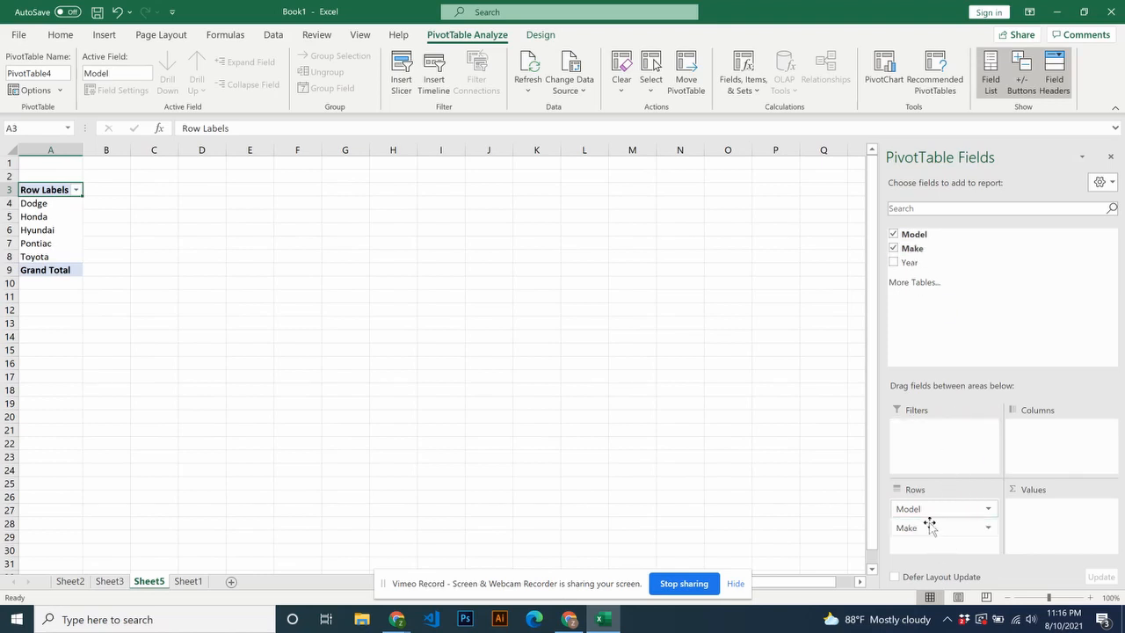
{"action": "left_click_drag", "start_coordinate": [909, 262], "coordinate": [922, 548]}
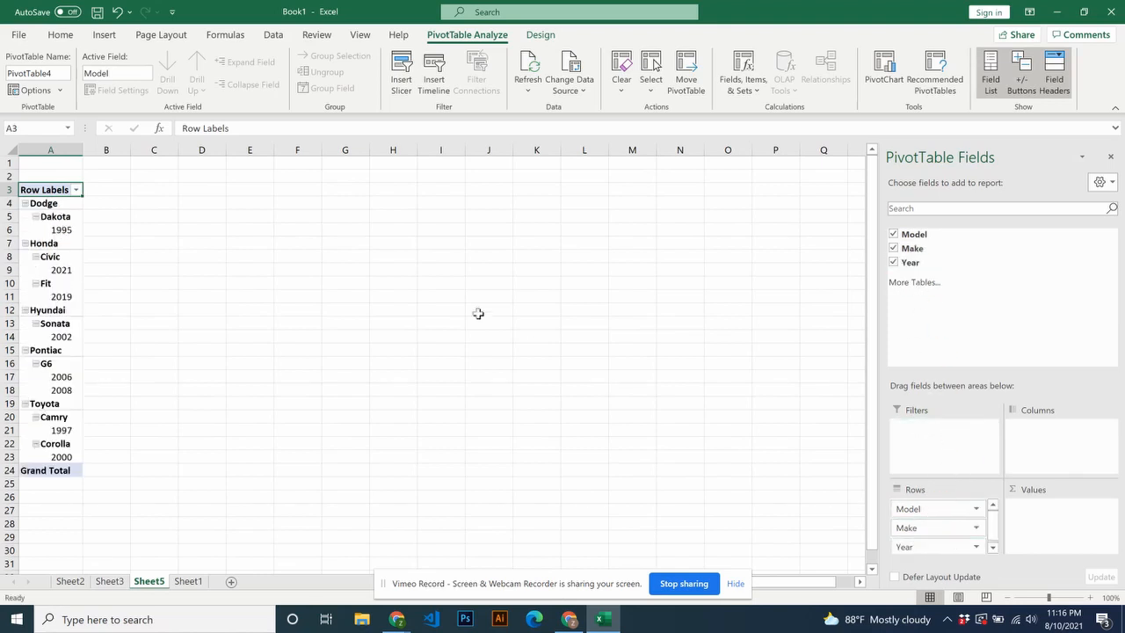
{"action": "left_click", "coordinate": [40, 217]}
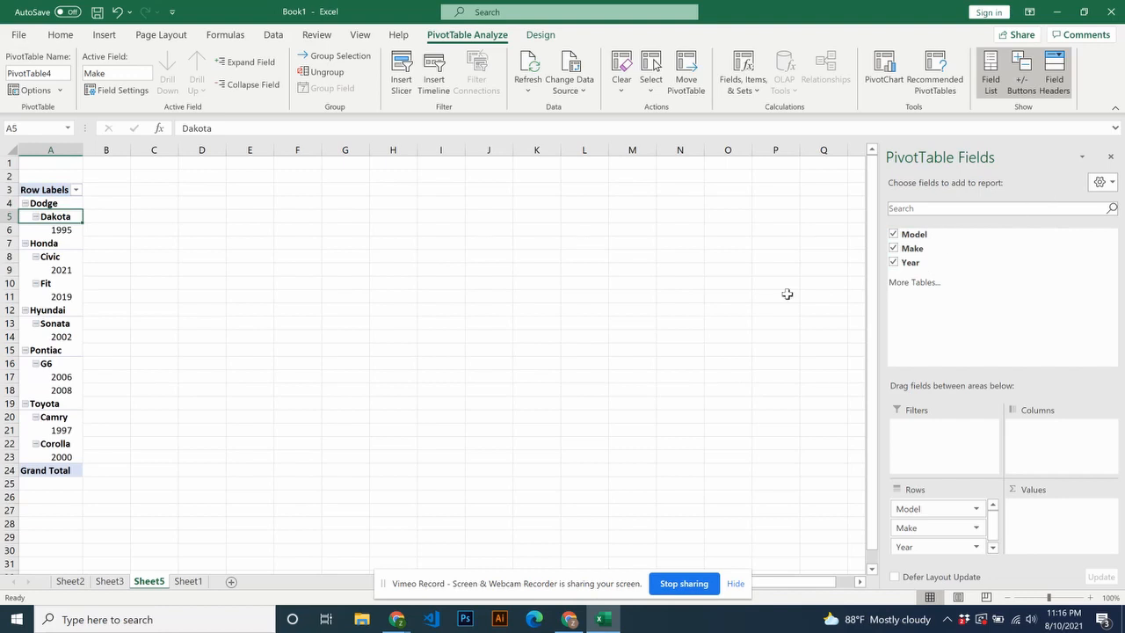
{"action": "left_click", "coordinate": [1111, 159]}
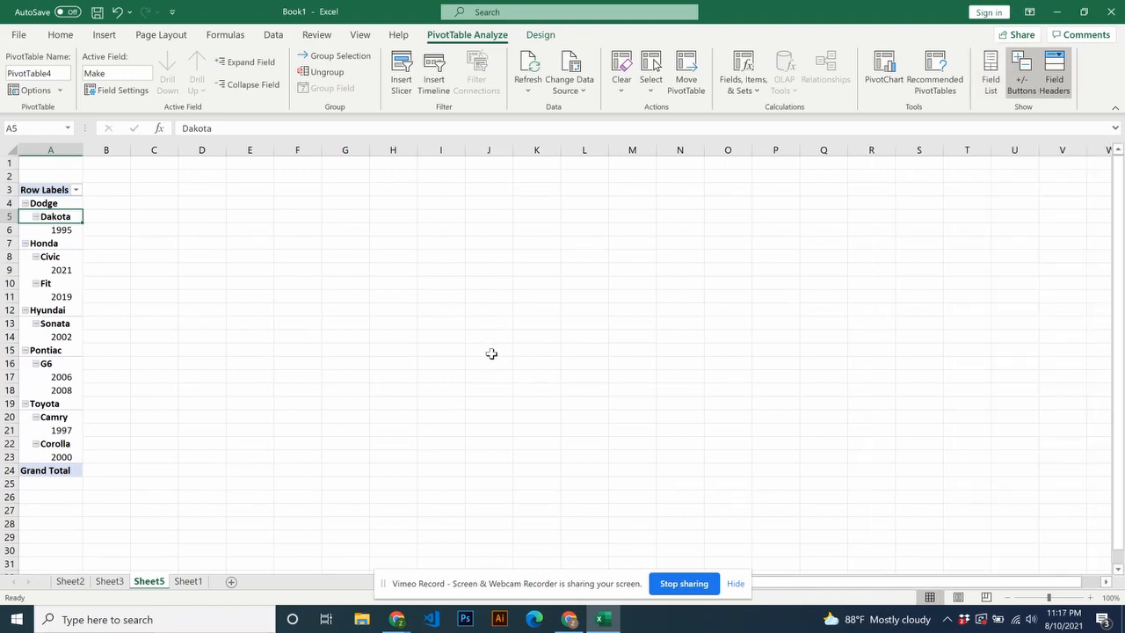
- Undo the PivotTable with its fields, and the last decimal place added to the Year values in L2:L9
{"action": "key", "text": "ctrl+z"}
{"action": "key", "text": "ctrl+z"}
{"action": "key", "text": "ctrl+z"}
{"action": "key", "text": "ctrl+z"}
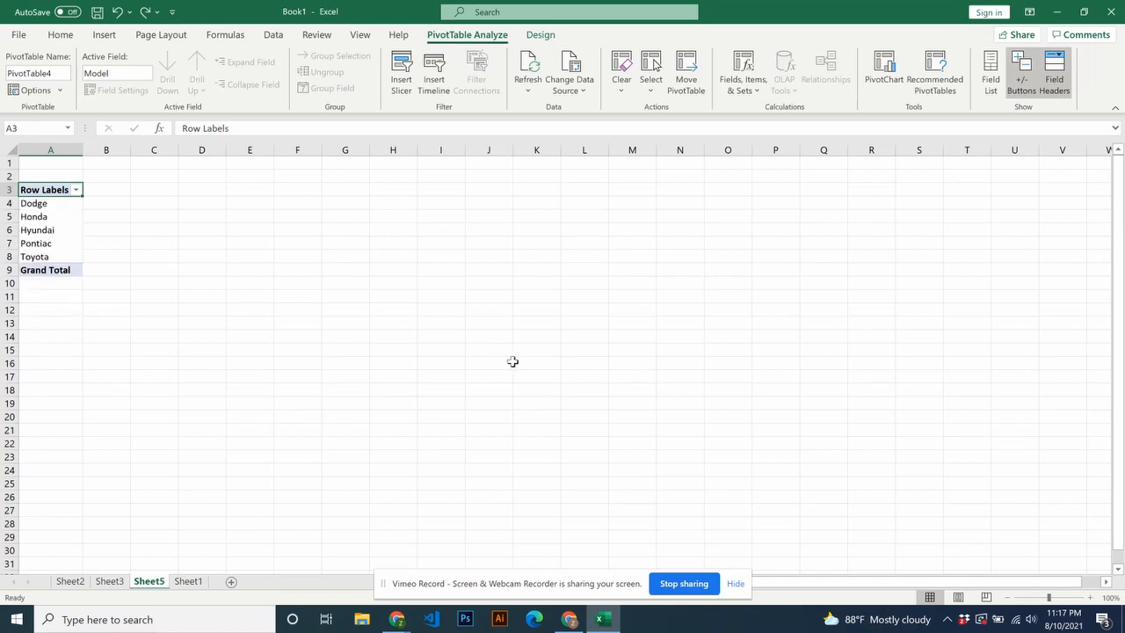
{"action": "key", "text": "ctrl+z"}
{"action": "key", "text": "ctrl+z"}
{"action": "key", "text": "ctrl+z"}
{"action": "key", "text": "ctrl+z"}
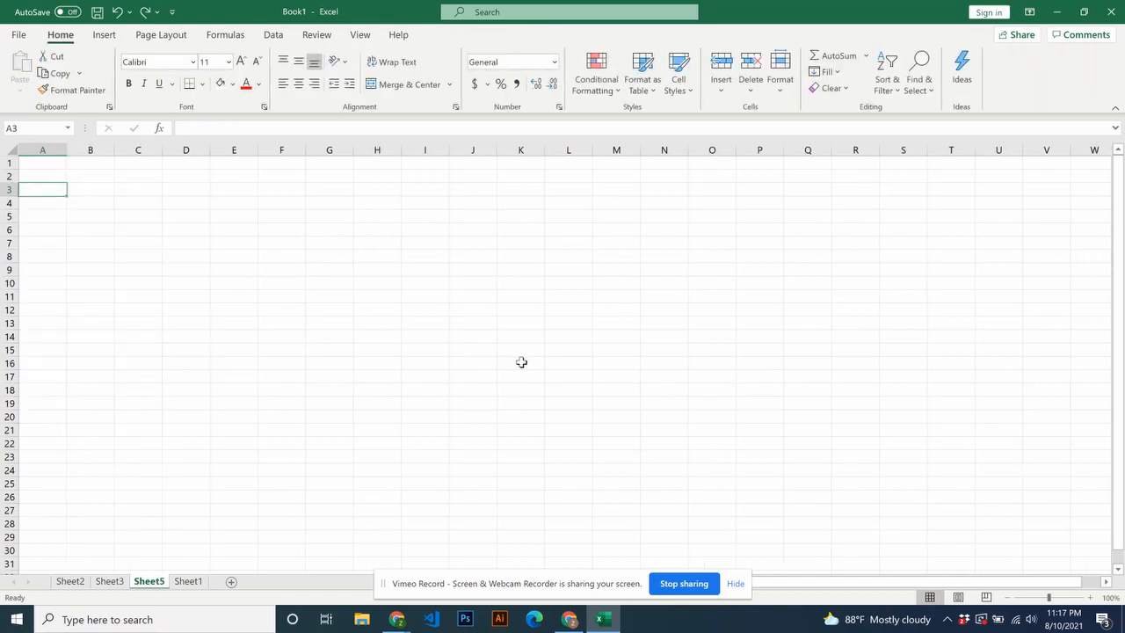
{"action": "left_click", "coordinate": [501, 372]}
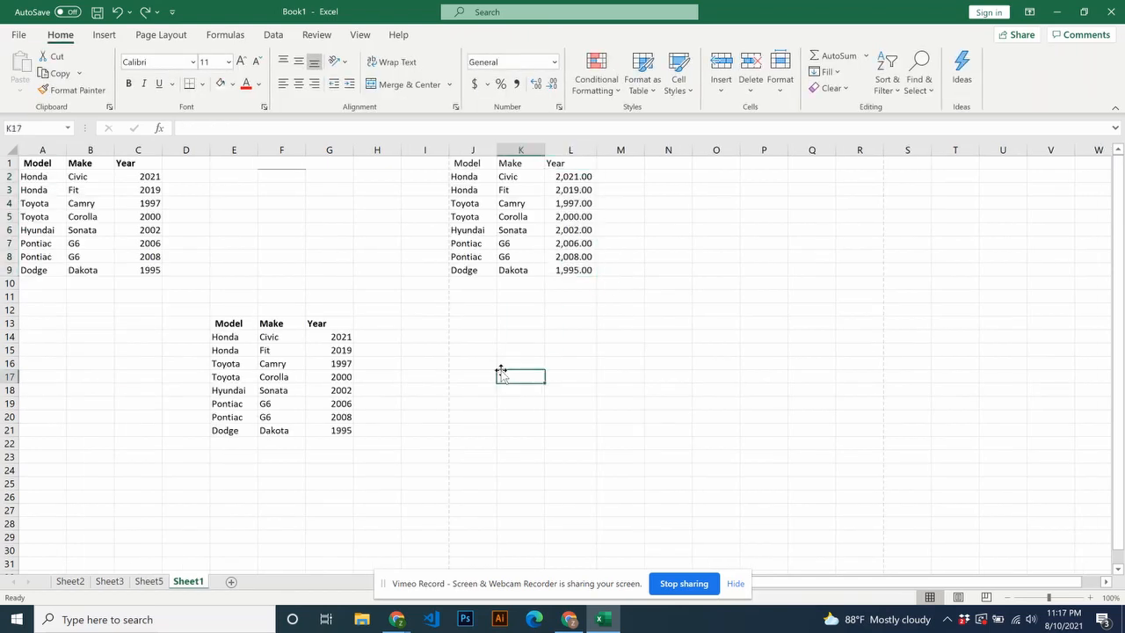
- Convert the car data in E13:G21 into a table with headers and apply the orange medium table style
{"action": "left_click_drag", "start_coordinate": [227, 325], "coordinate": [340, 439]}
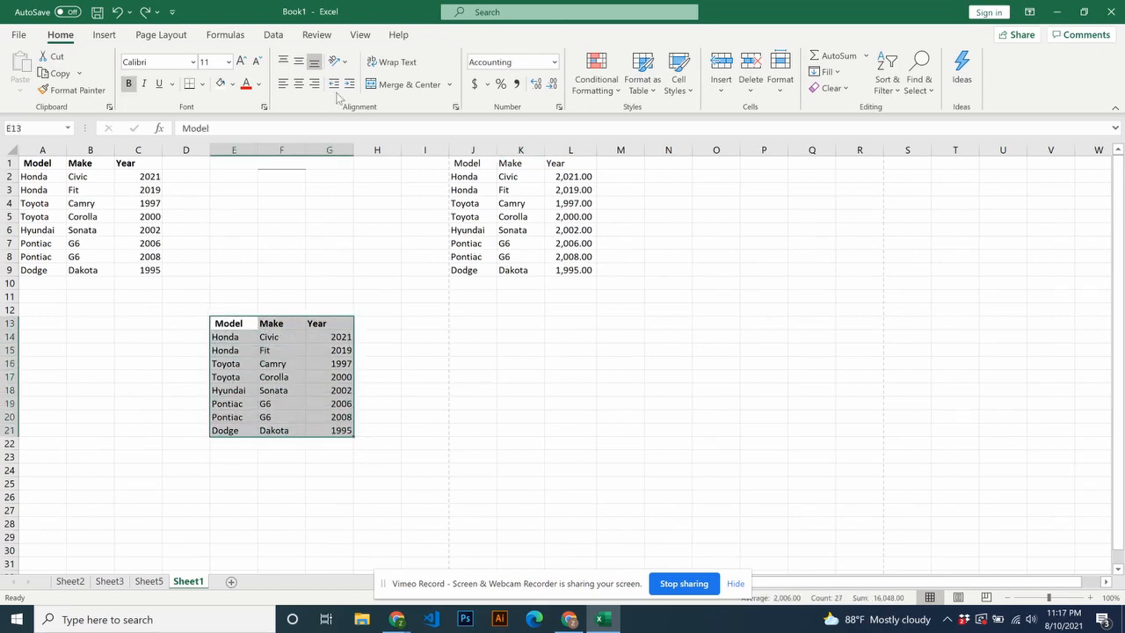
{"action": "left_click", "coordinate": [104, 35]}
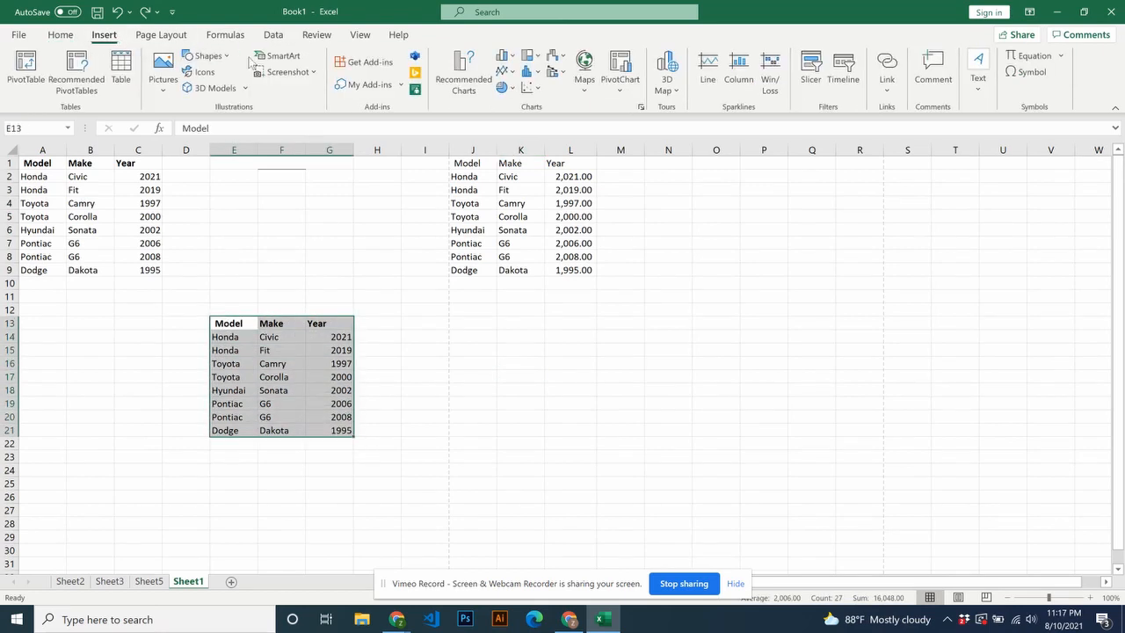
{"action": "left_click", "coordinate": [121, 72]}
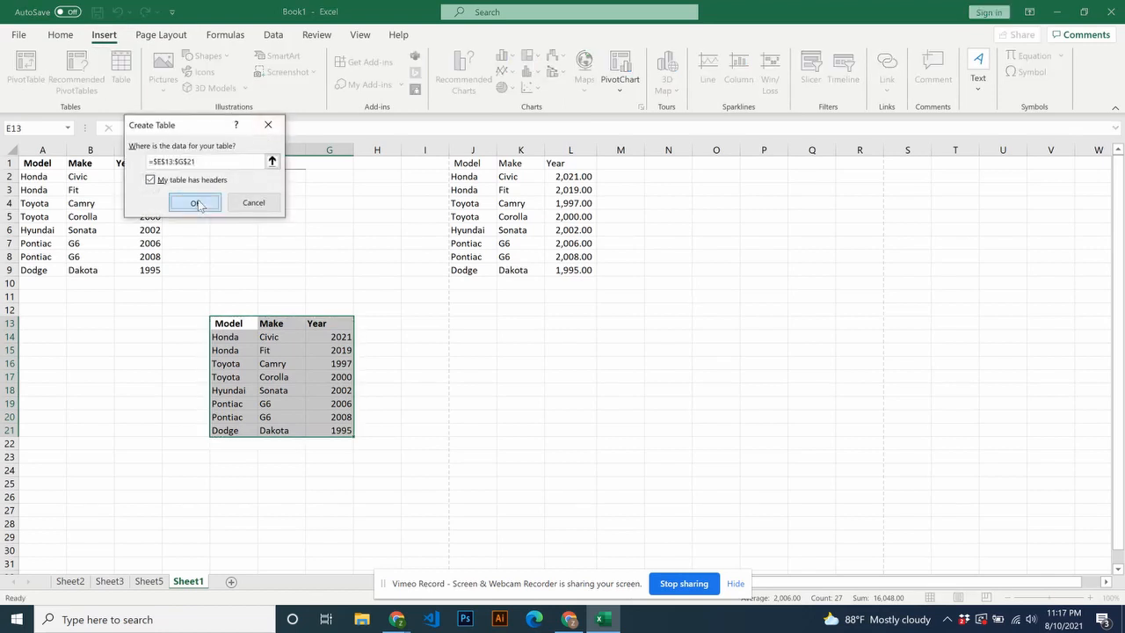
{"action": "left_click", "coordinate": [194, 202]}
{"action": "left_click", "coordinate": [775, 58]}
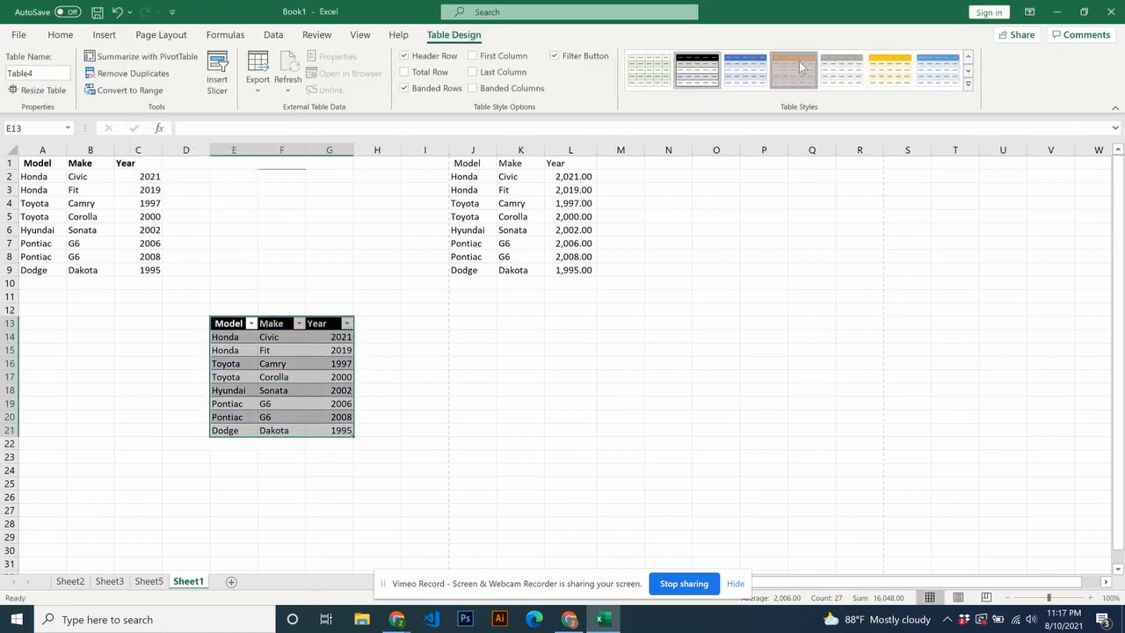
{"action": "left_click", "coordinate": [665, 315]}
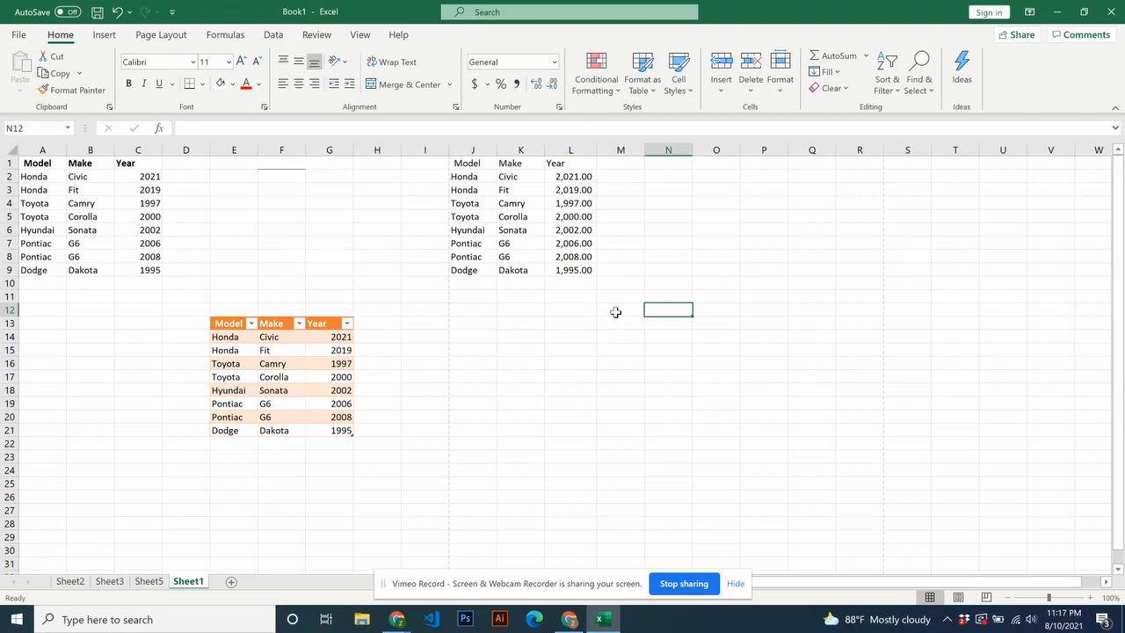
- Examine the picture and 3D model sources, and browse the suggested add-ins in the Office Add-ins store
{"action": "left_click", "coordinate": [104, 36]}
{"action": "left_click", "coordinate": [163, 83]}
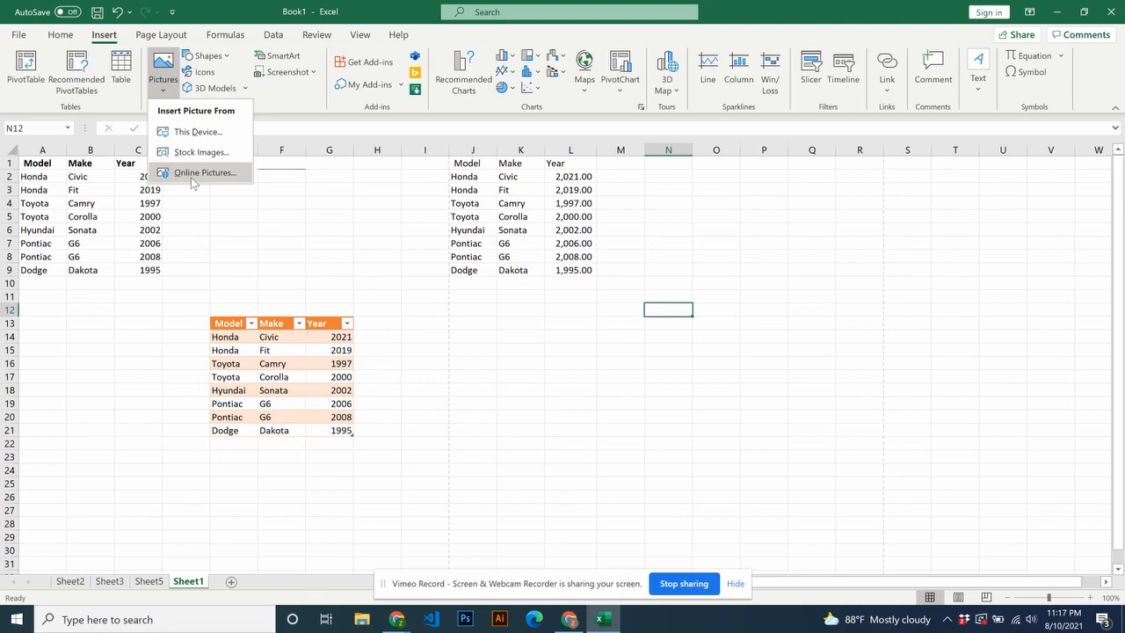
{"action": "left_click", "coordinate": [290, 102]}
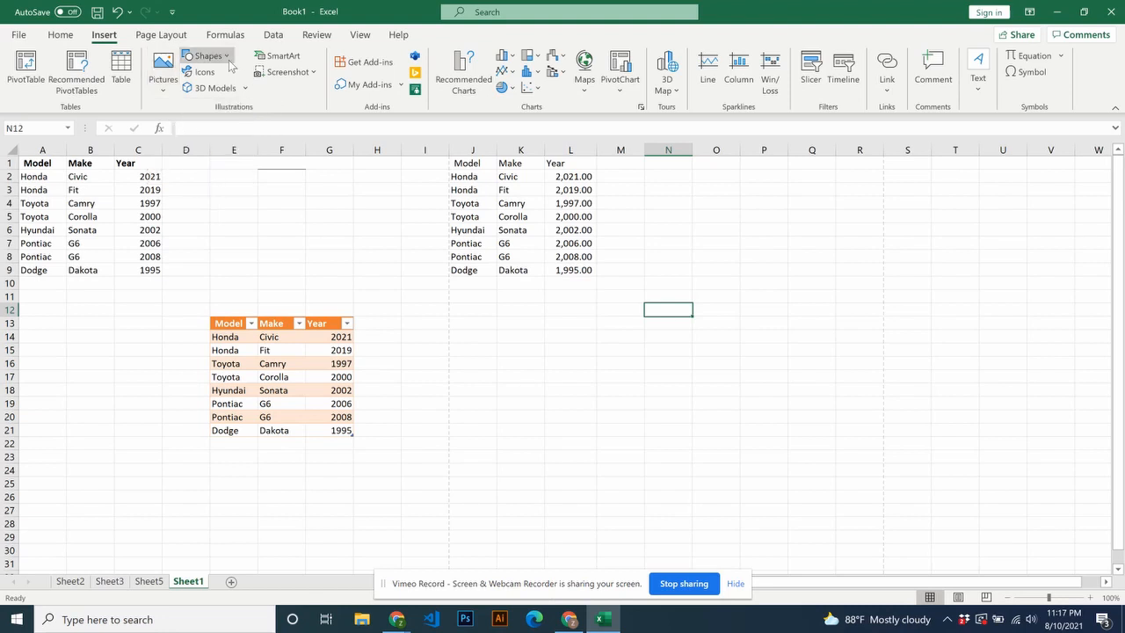
{"action": "left_click", "coordinate": [215, 88]}
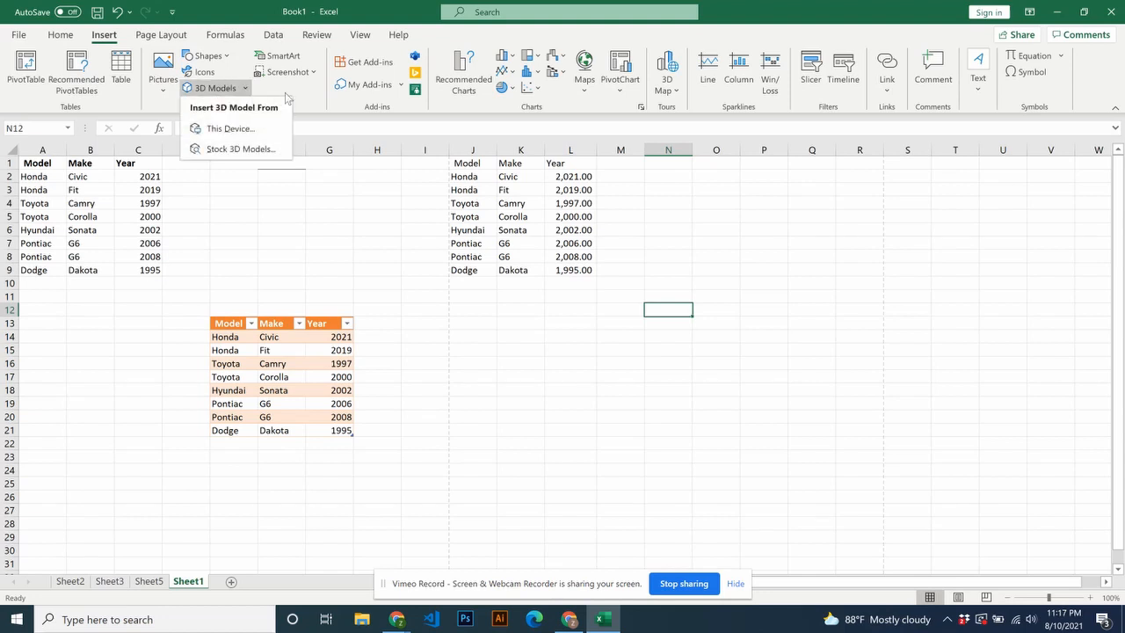
{"action": "left_click", "coordinate": [288, 94]}
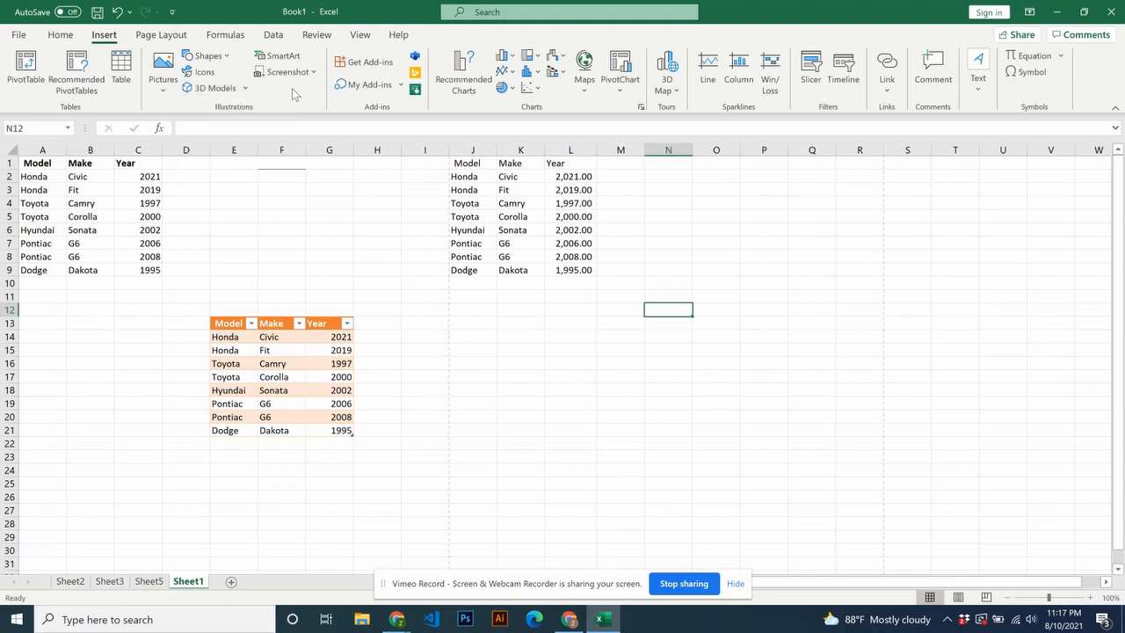
{"action": "left_click", "coordinate": [365, 62]}
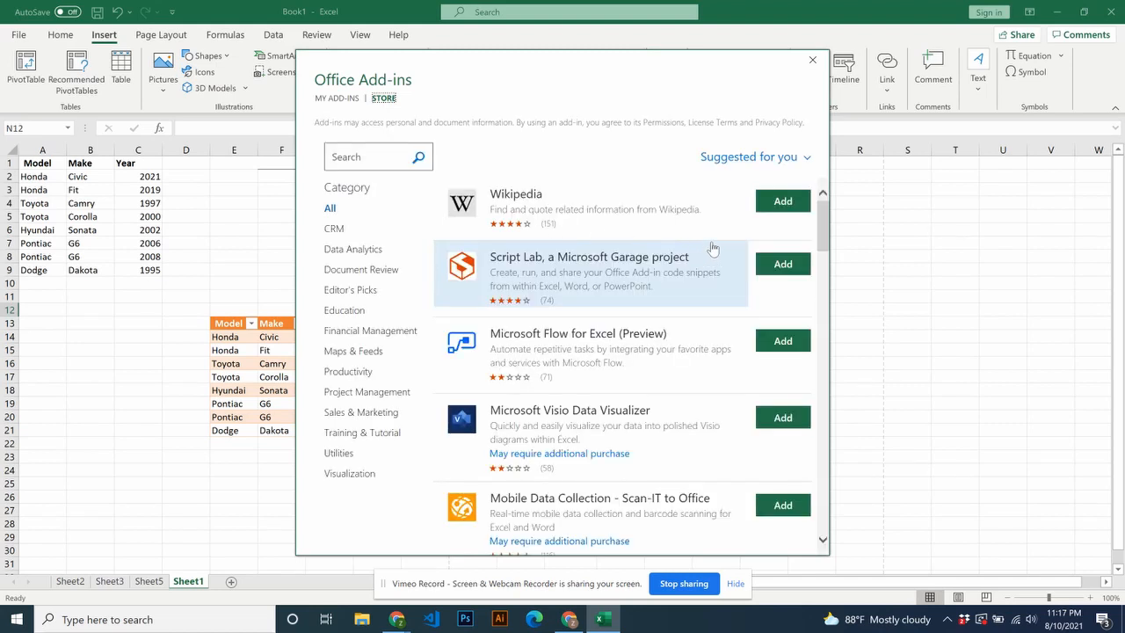
{"action": "scroll", "coordinate": [712, 249], "scroll_direction": "down", "scroll_amount": 5}
{"action": "scroll", "coordinate": [712, 249], "scroll_direction": "down", "scroll_amount": 5}
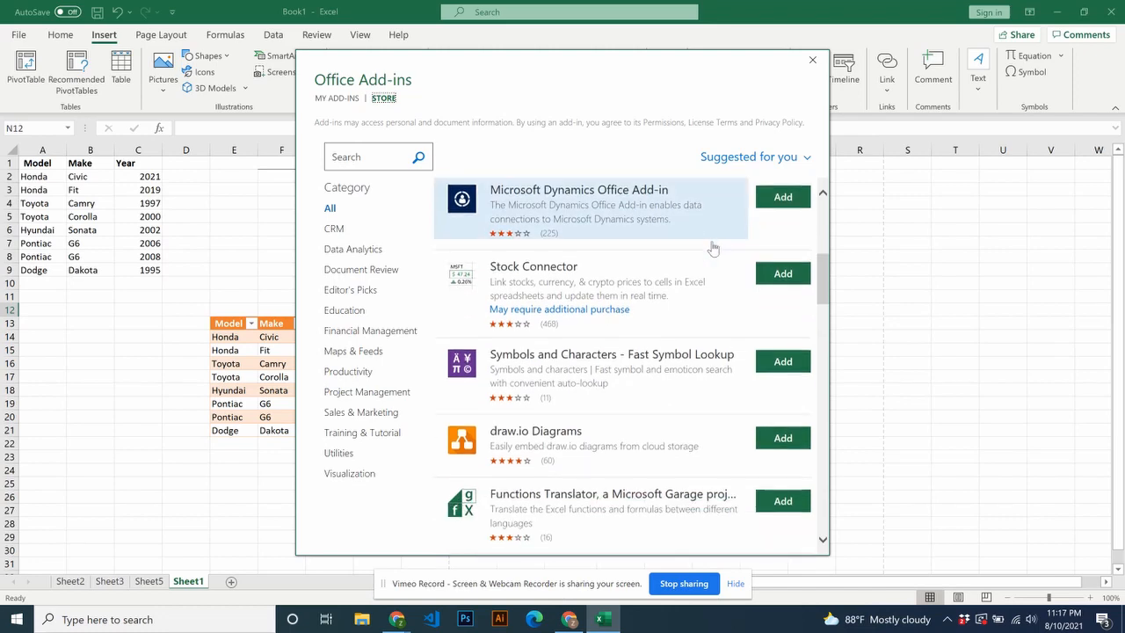
{"action": "left_click", "coordinate": [812, 59]}
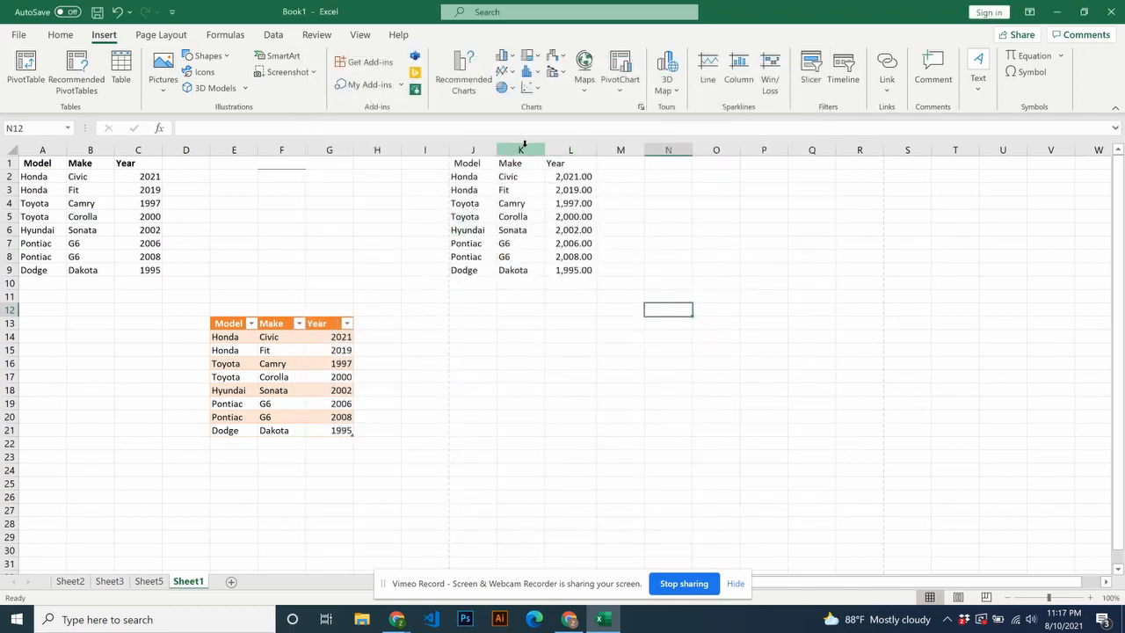
- Preview a 3-D column chart and a 3-D pie chart of the Year values in C2:C9 without inserting either
{"action": "left_click_drag", "start_coordinate": [150, 179], "coordinate": [149, 270]}
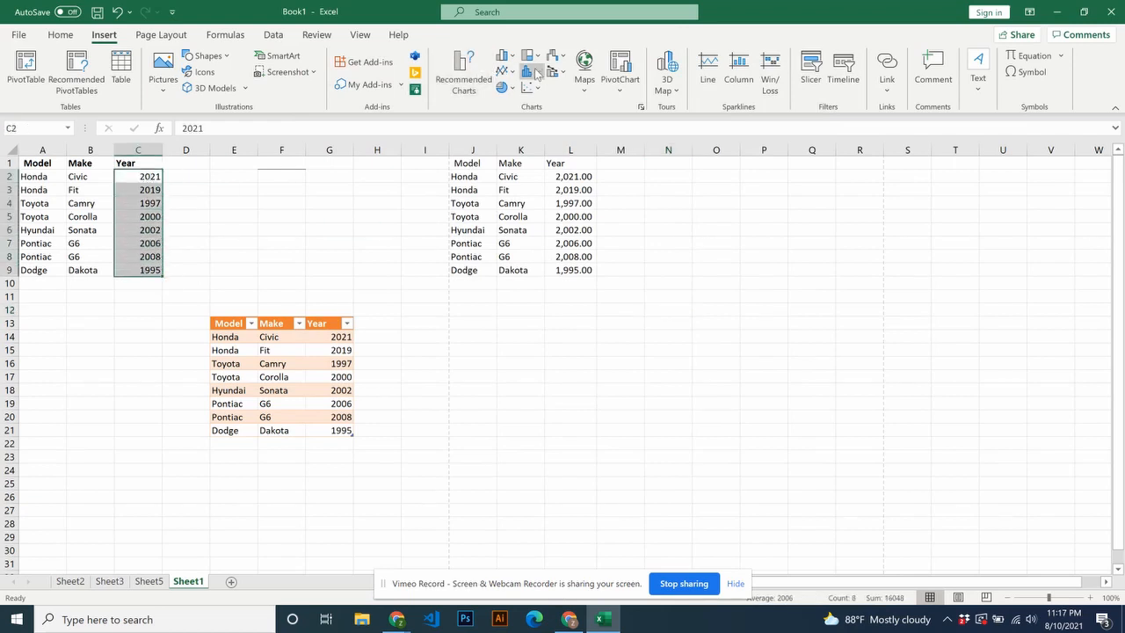
{"action": "left_click", "coordinate": [512, 59]}
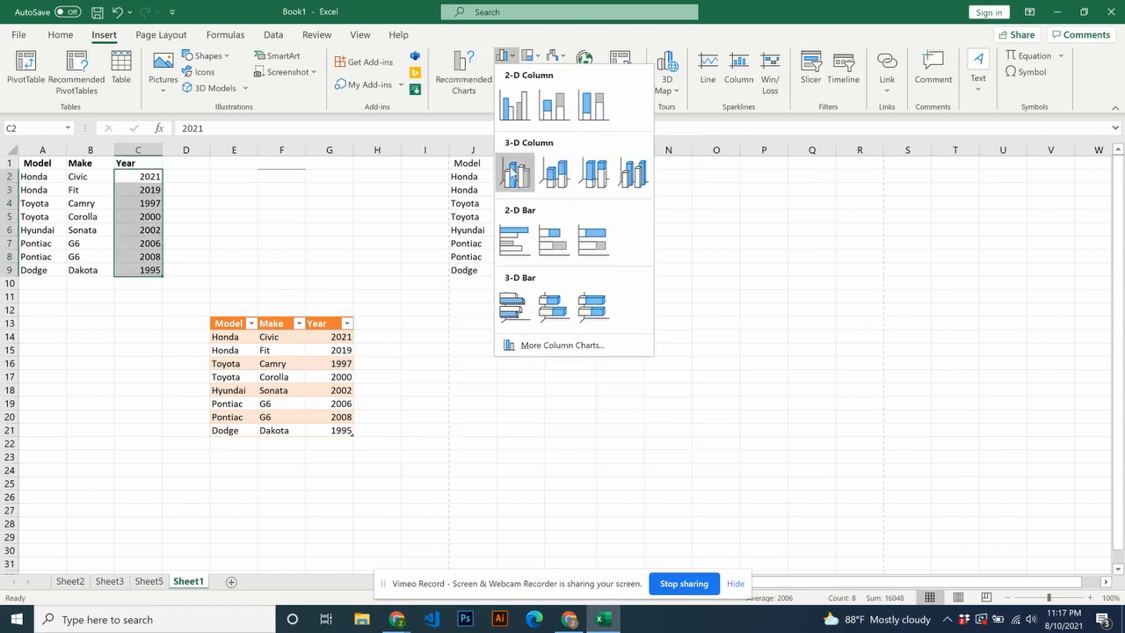
{"action": "left_click", "coordinate": [386, 175]}
{"action": "left_click", "coordinate": [514, 91]}
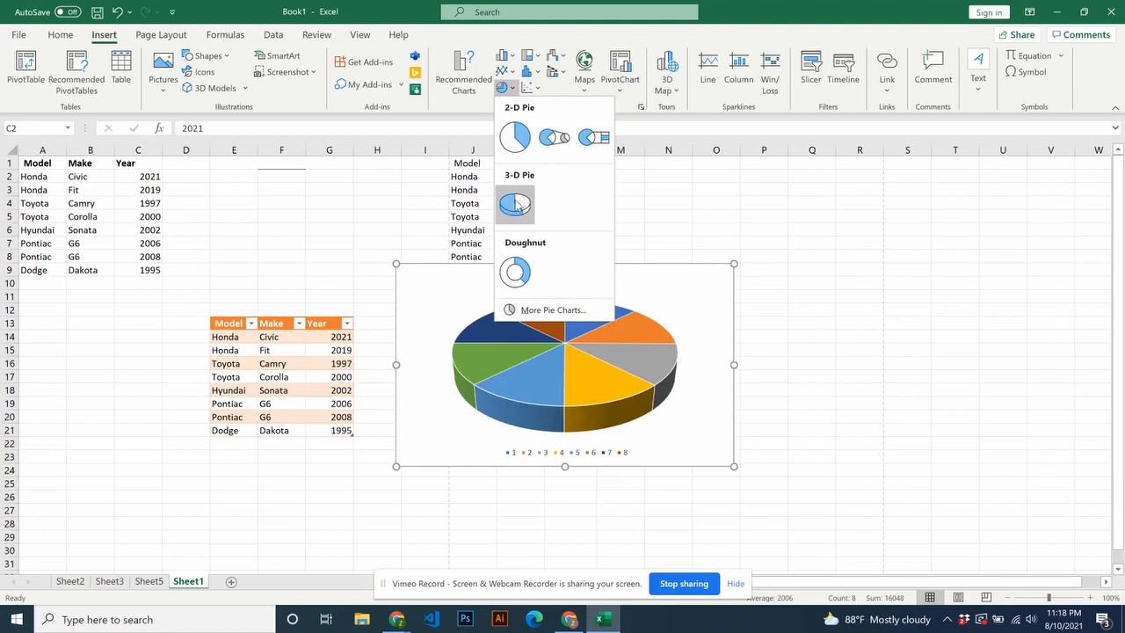
{"action": "left_click", "coordinate": [336, 193]}
{"action": "left_click", "coordinate": [341, 216]}
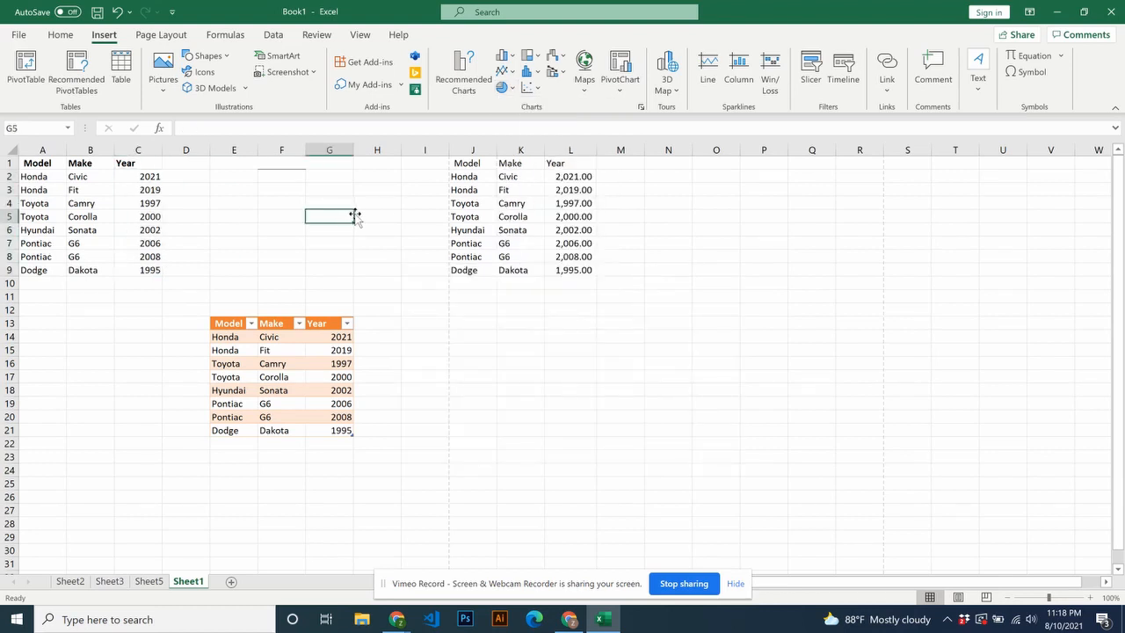
- Examine the link and comment options and the gallery of built-in equations
{"action": "left_click", "coordinate": [887, 93]}
{"action": "left_click", "coordinate": [935, 88]}
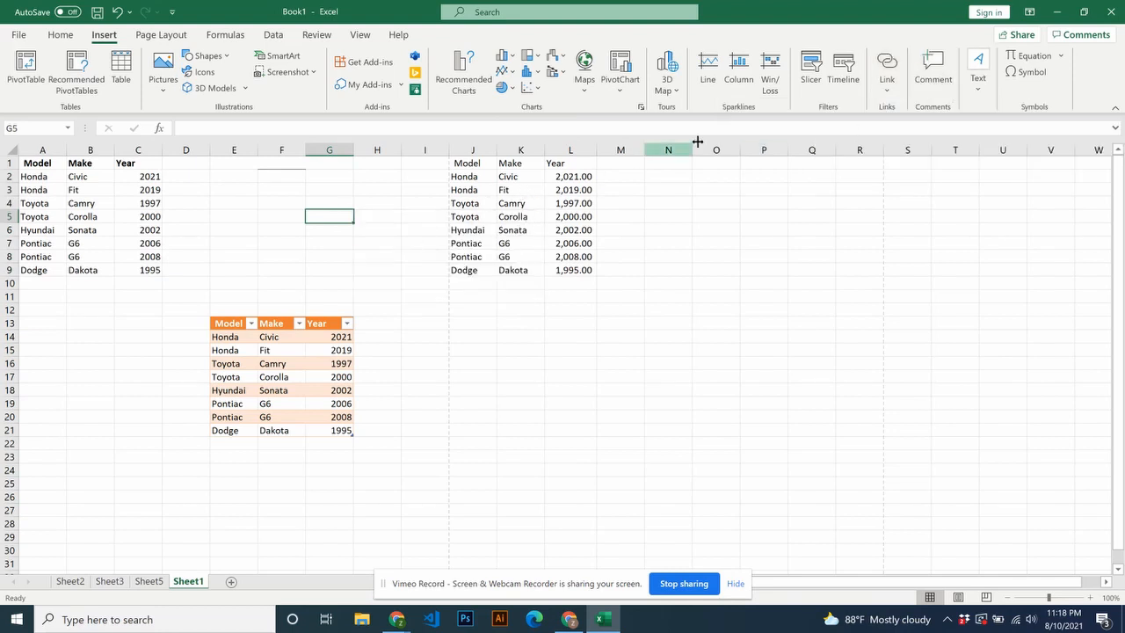
{"action": "left_click", "coordinate": [1060, 58]}
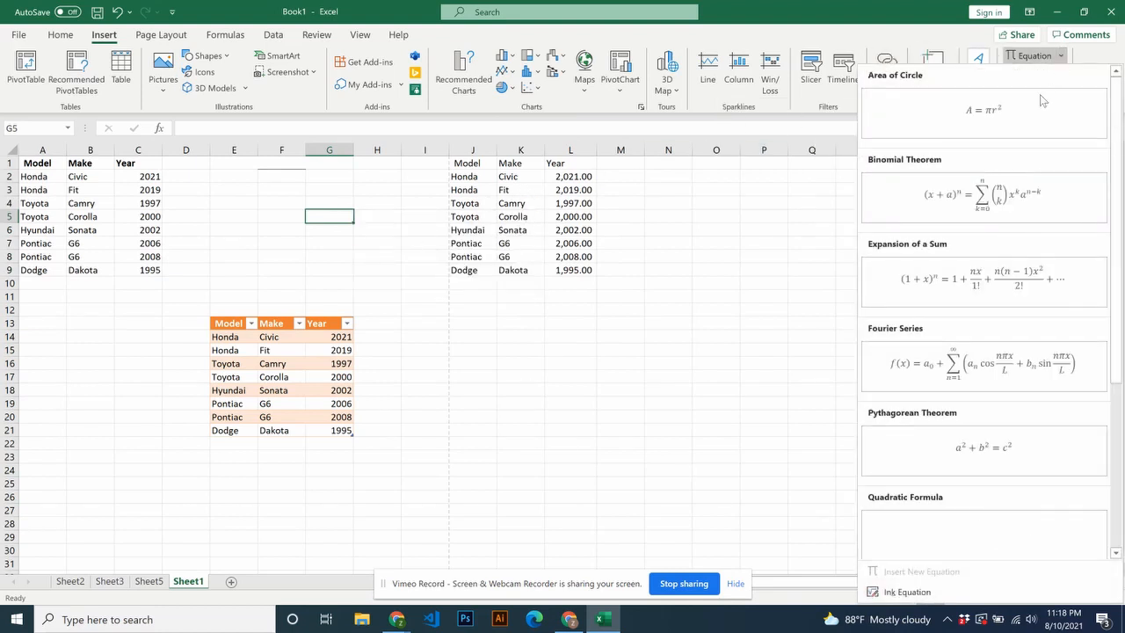
{"action": "left_click", "coordinate": [725, 316]}
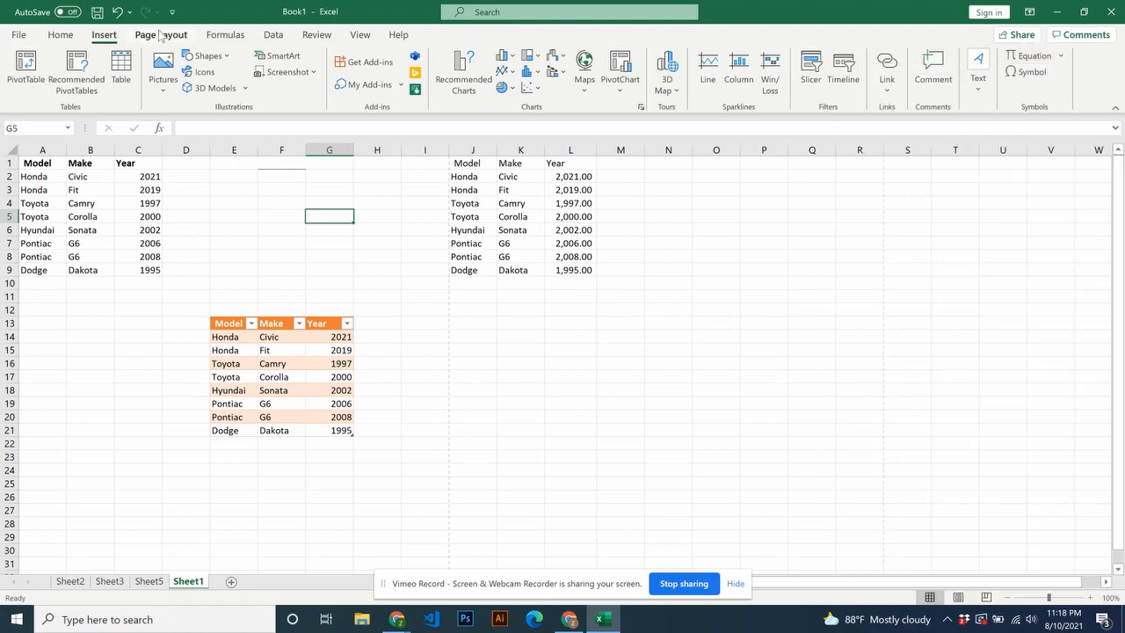
- Examine the themes, margins, orientation, size, page break and background options for the sheet, and toggle the gridline display off and on
{"action": "left_click", "coordinate": [161, 34]}
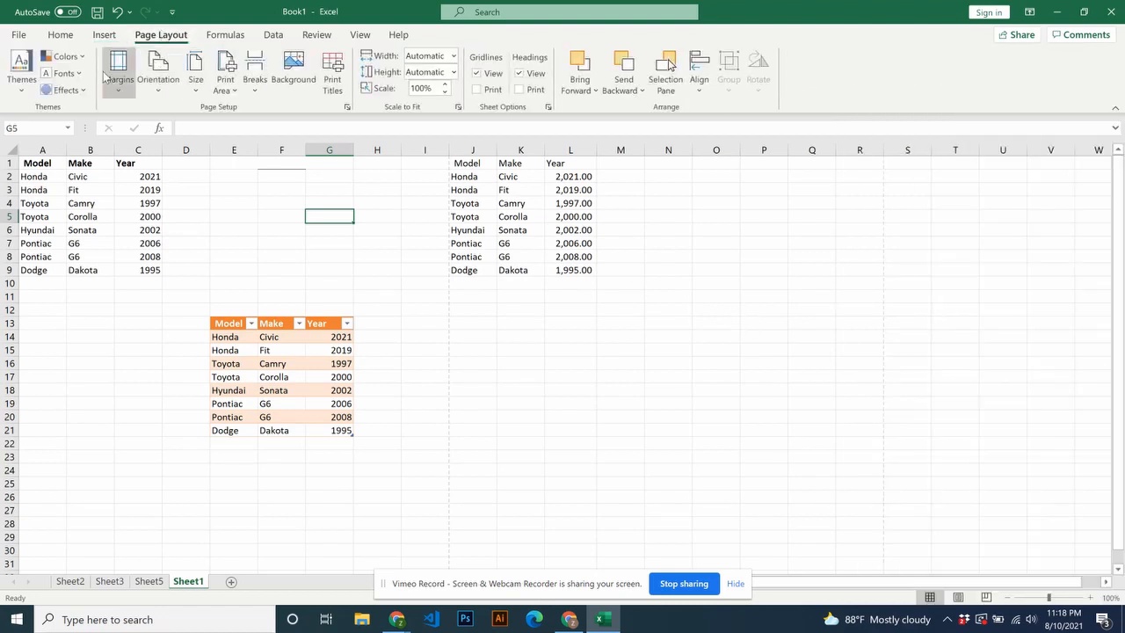
{"action": "left_click", "coordinate": [21, 70]}
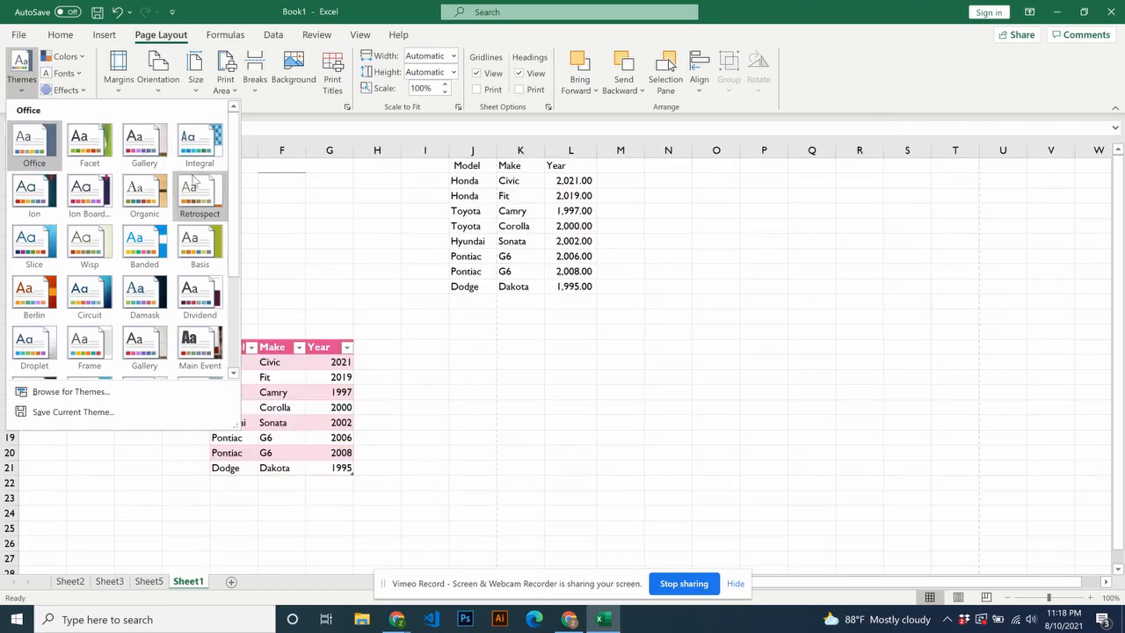
{"action": "left_click", "coordinate": [293, 257]}
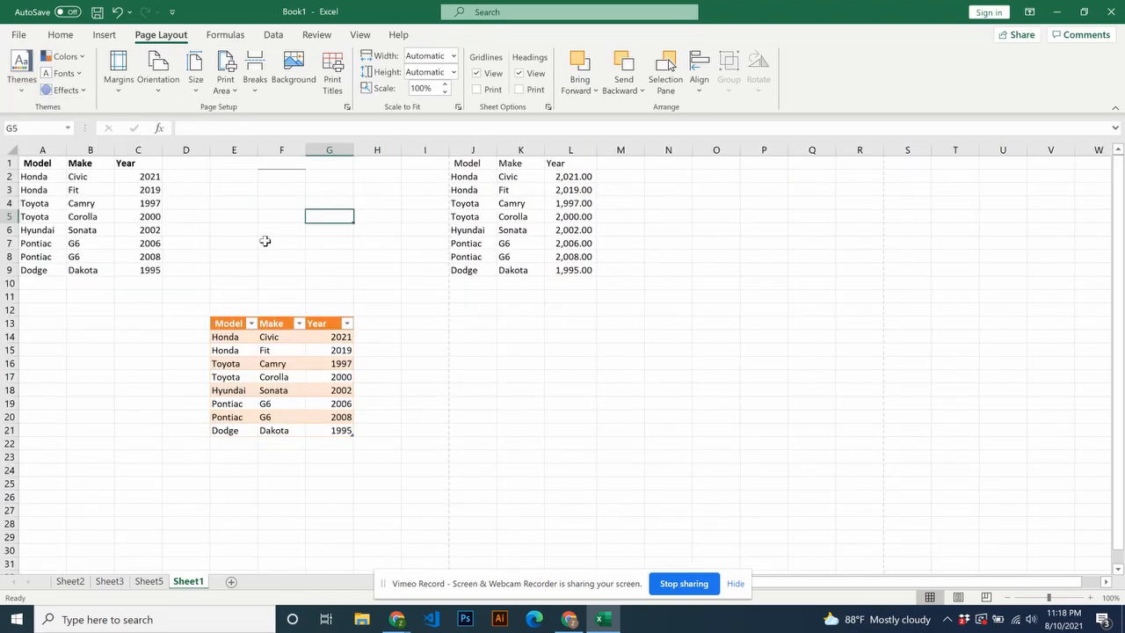
{"action": "left_click", "coordinate": [120, 75]}
{"action": "left_click", "coordinate": [168, 80]}
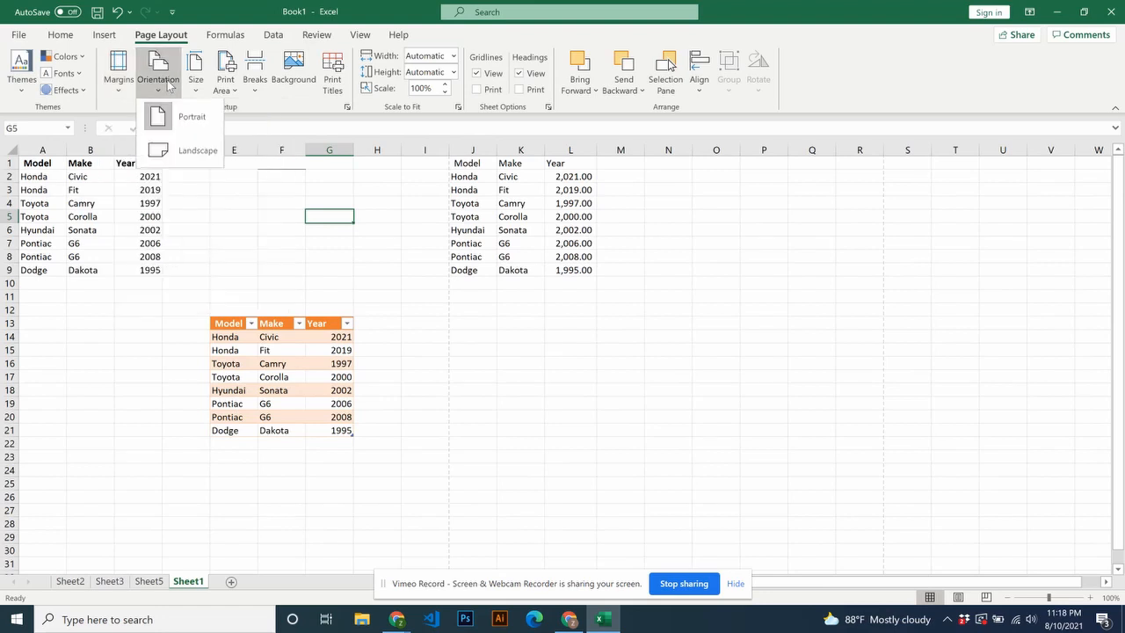
{"action": "left_click", "coordinate": [260, 96]}
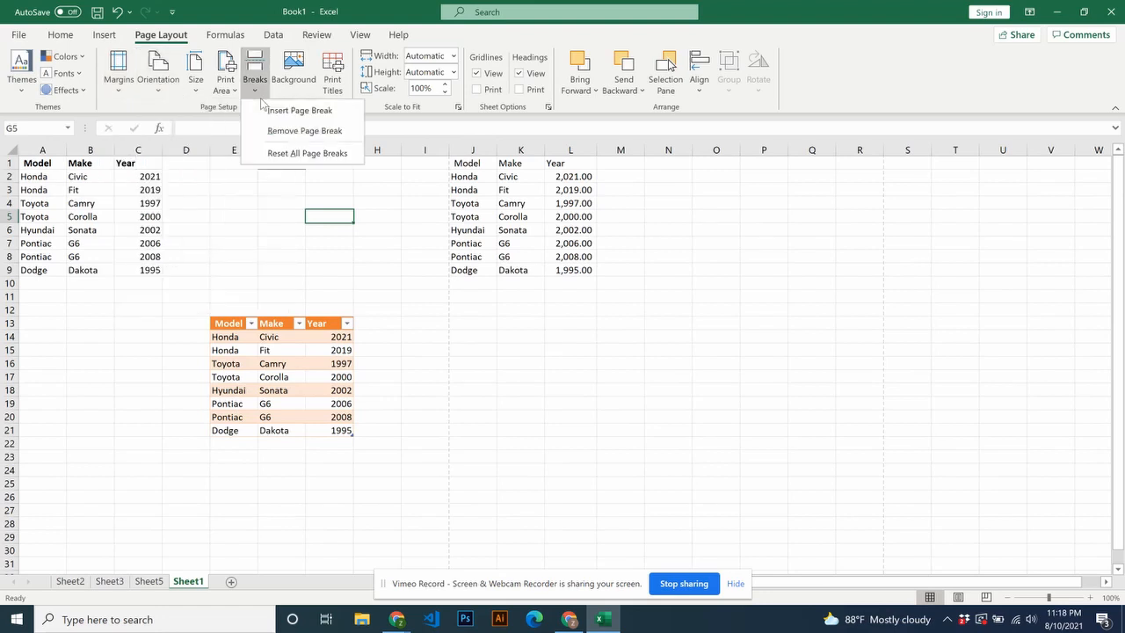
{"action": "left_click", "coordinate": [196, 77]}
{"action": "left_click", "coordinate": [293, 81]}
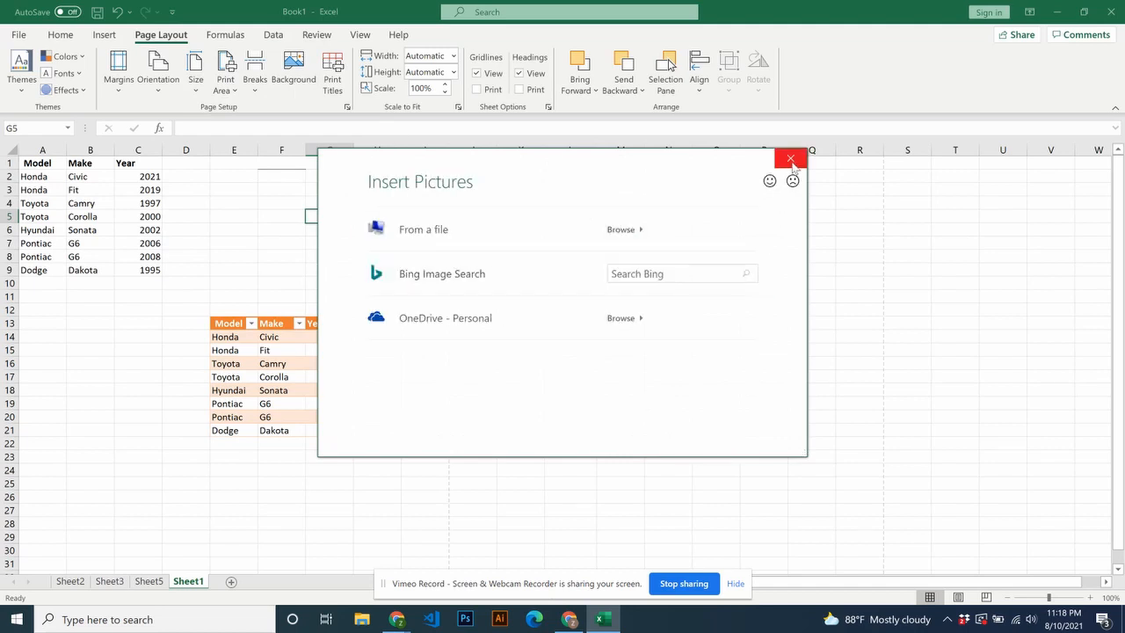
{"action": "left_click", "coordinate": [790, 159]}
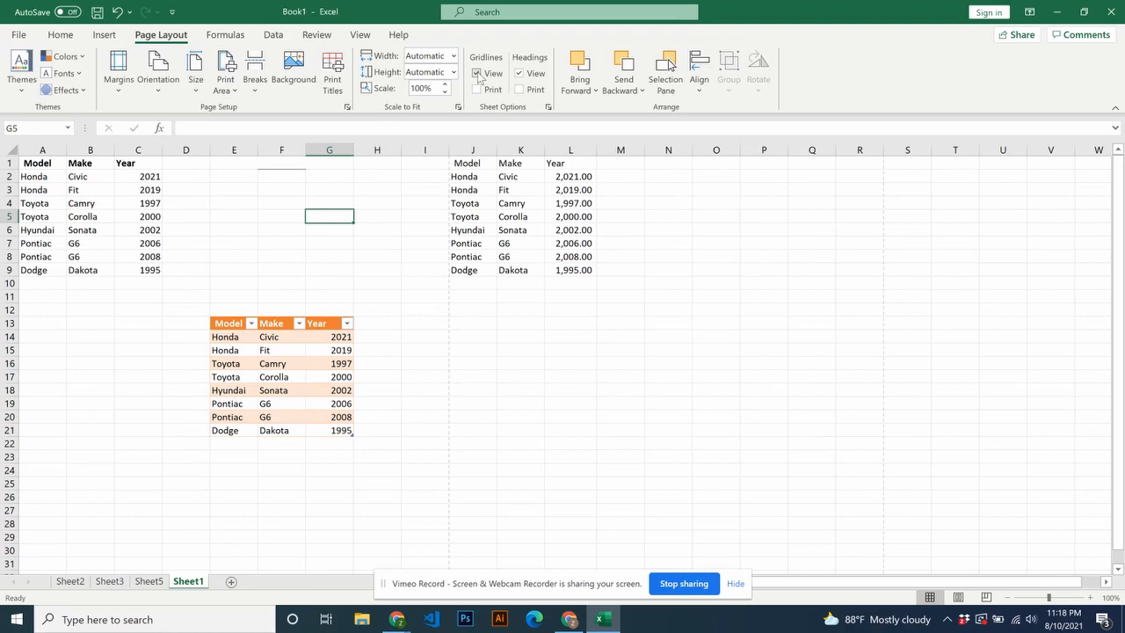
{"action": "left_click", "coordinate": [479, 75]}
{"action": "left_click", "coordinate": [493, 75]}
- Browse the full list of functions available for insertion and close it without choosing one
{"action": "left_click", "coordinate": [227, 39]}
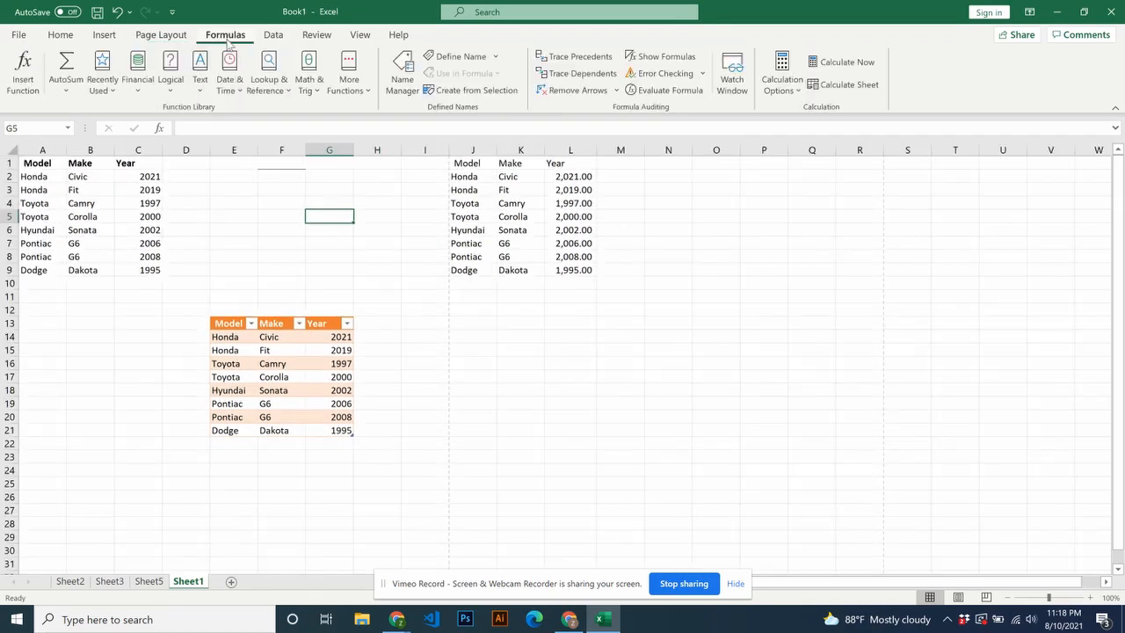
{"action": "left_click", "coordinate": [35, 95]}
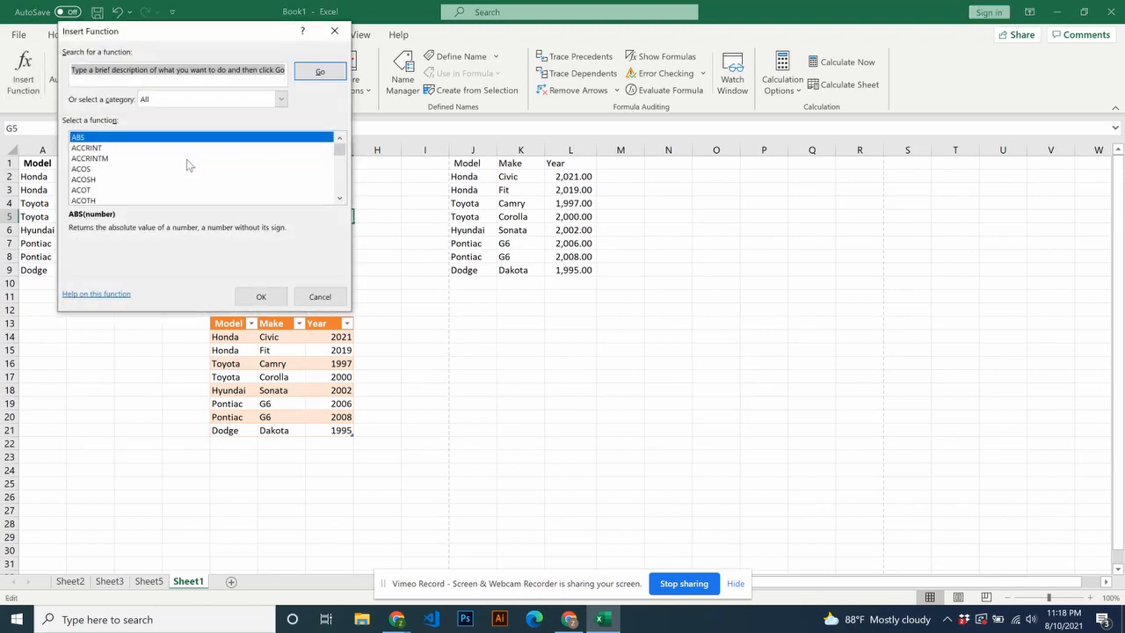
{"action": "scroll", "coordinate": [186, 165], "scroll_direction": "down", "scroll_amount": 12}
{"action": "scroll", "coordinate": [216, 172], "scroll_direction": "down", "scroll_amount": 20}
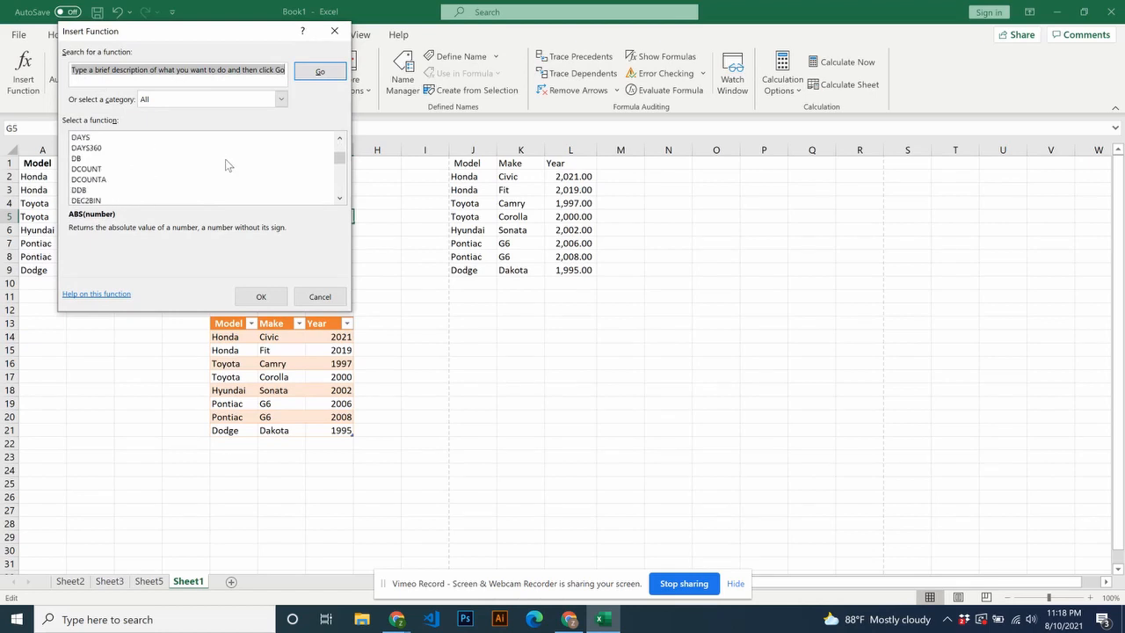
{"action": "left_click", "coordinate": [319, 296]}
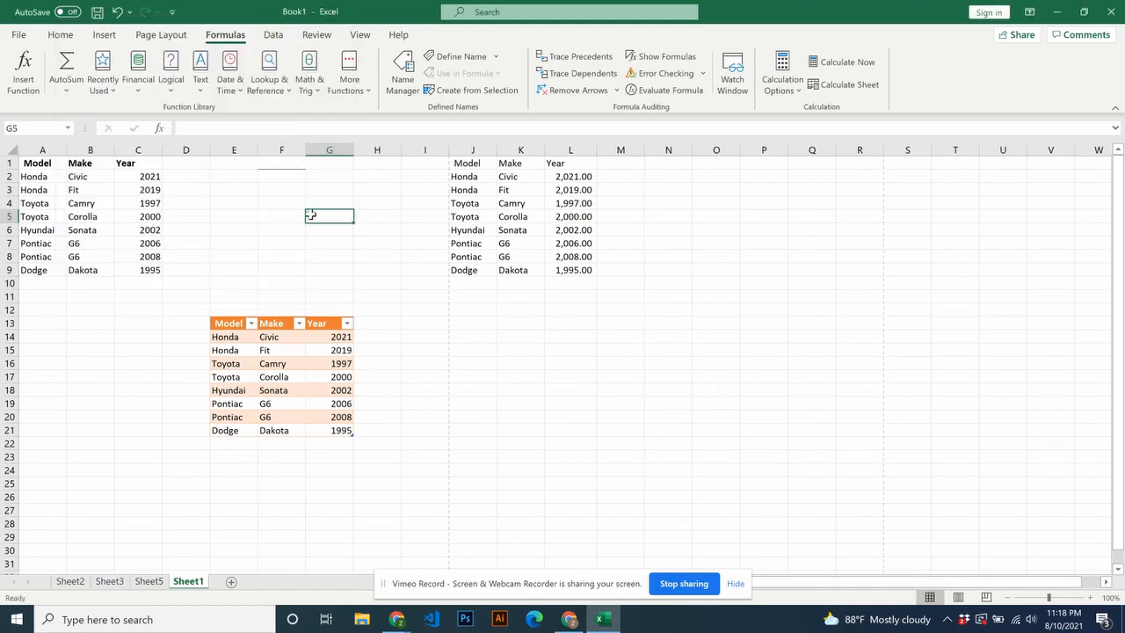
- Use AutoSum in cell F2 to total the Year values in L2:L9 with the formula =SUM(L2:L9)
{"action": "left_click", "coordinate": [288, 180]}
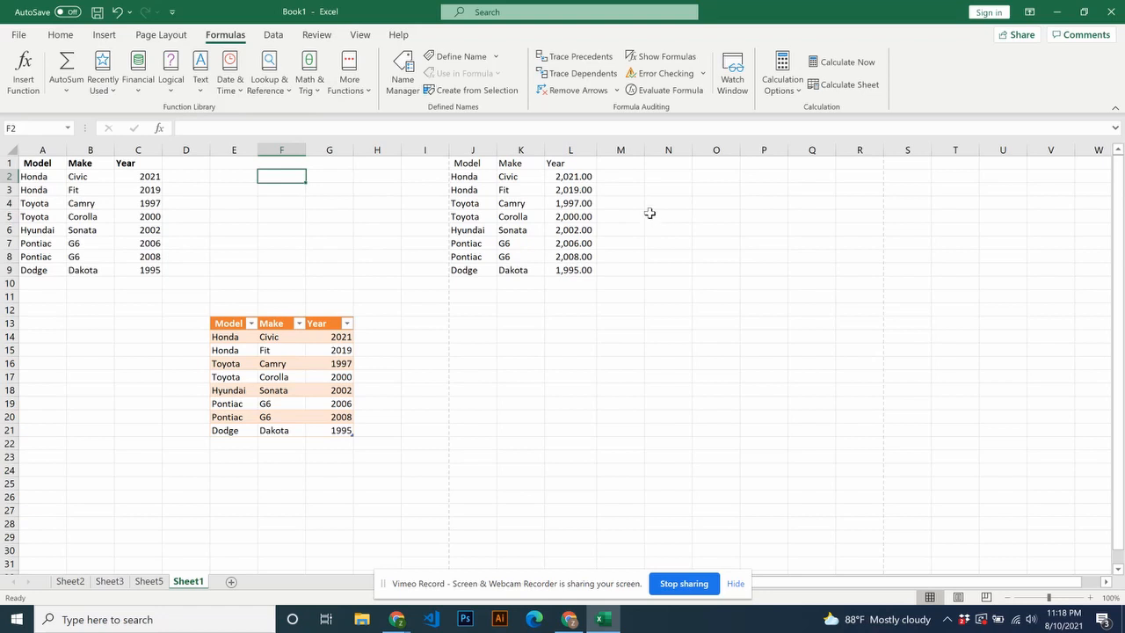
{"action": "left_click", "coordinate": [68, 91]}
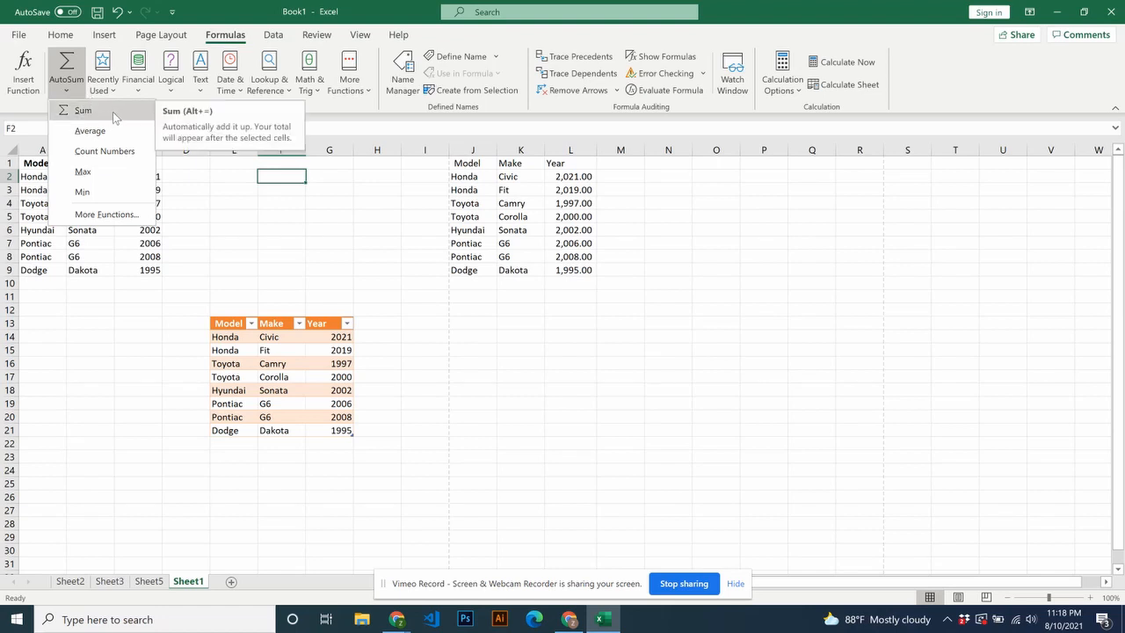
{"action": "left_click", "coordinate": [83, 110]}
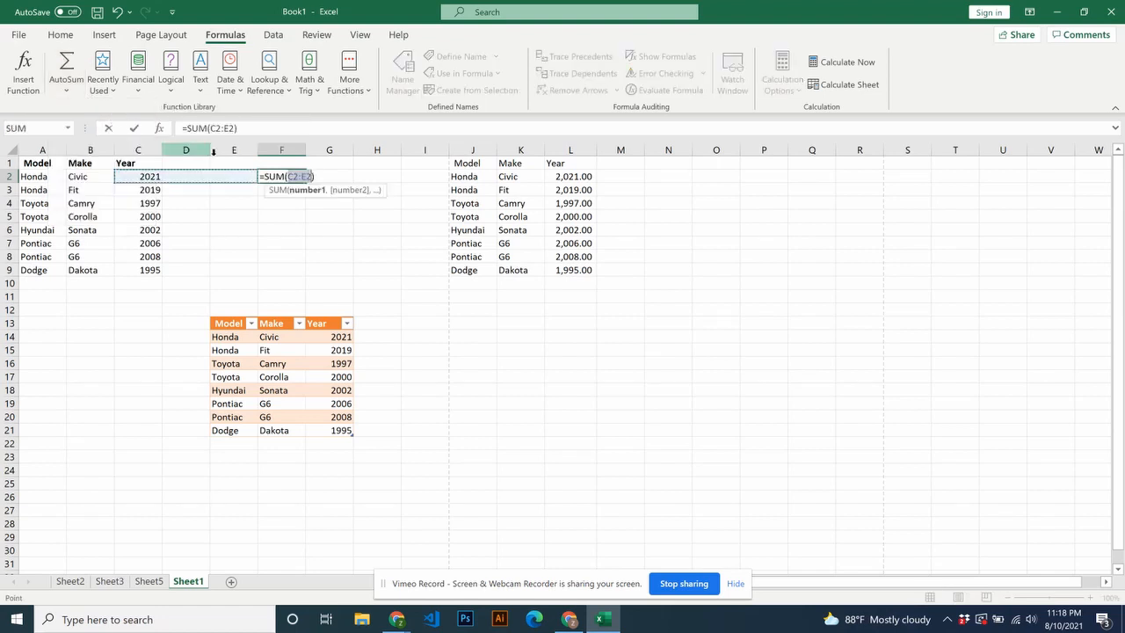
{"action": "left_click", "coordinate": [296, 176]}
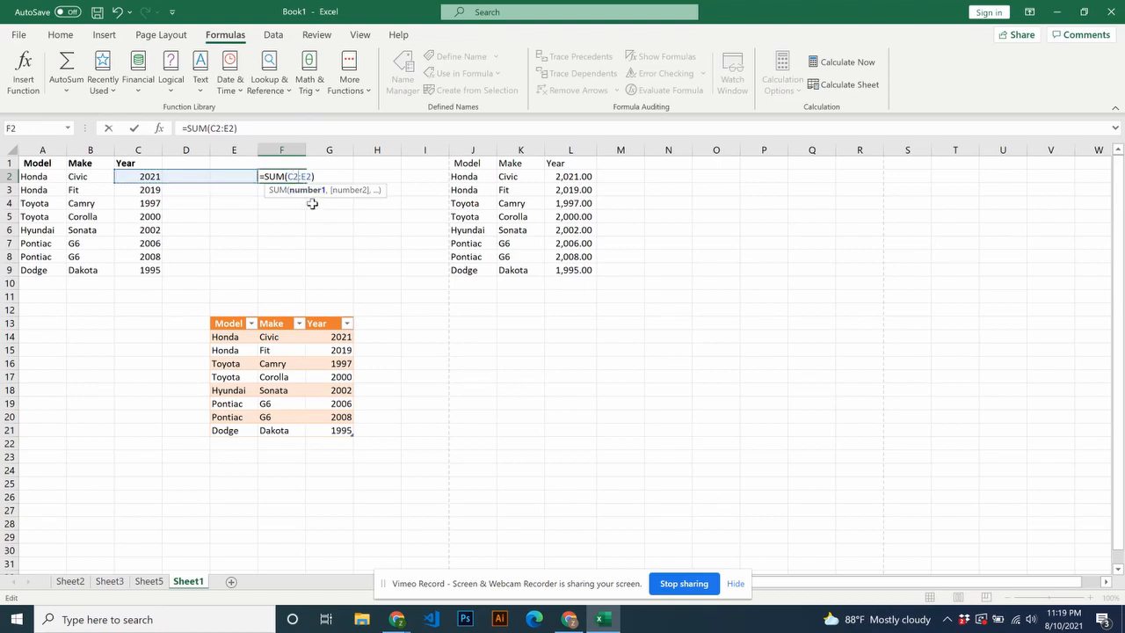
{"action": "key", "text": "BackSpace"}
{"action": "type", "text": "L"}
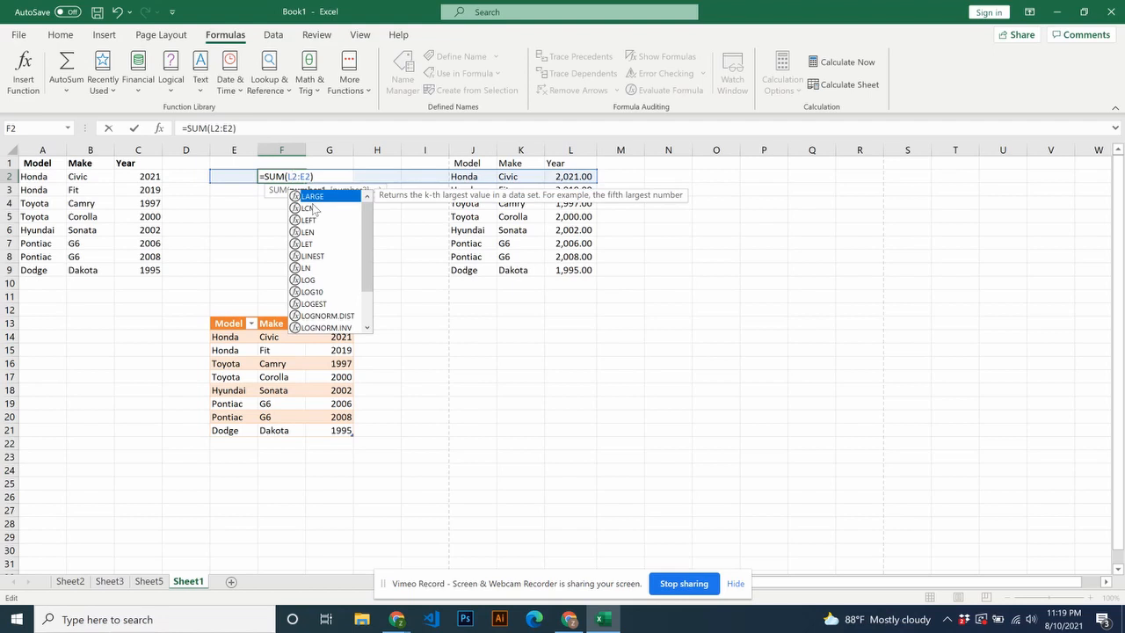
{"action": "key", "text": "Escape"}
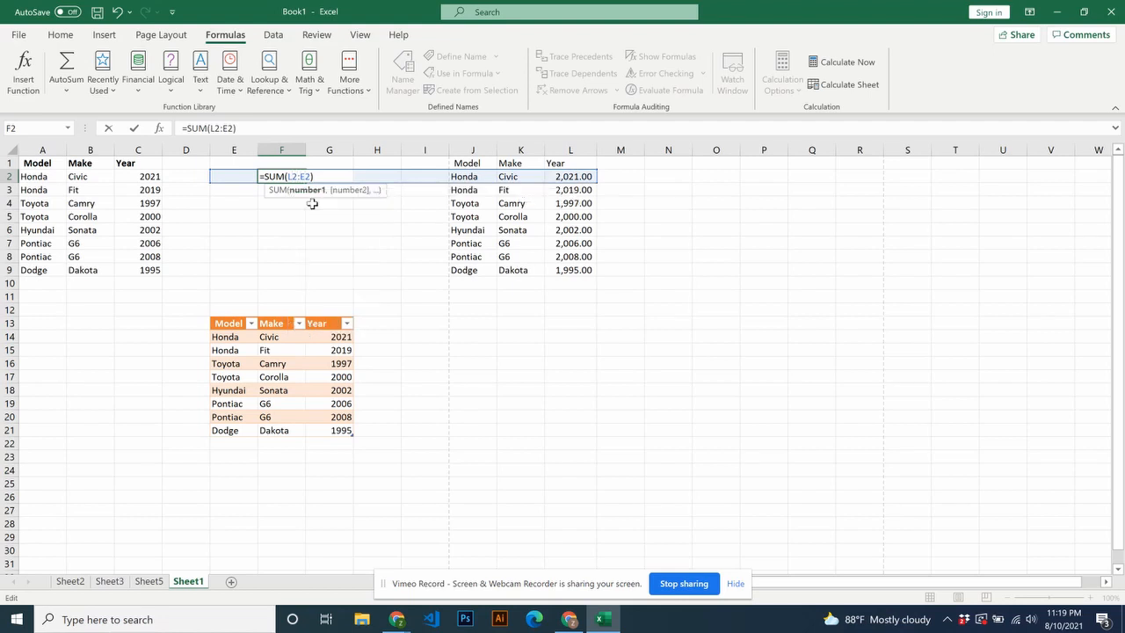
{"action": "key", "text": "BackSpace"}
{"action": "type", "text": "L"}
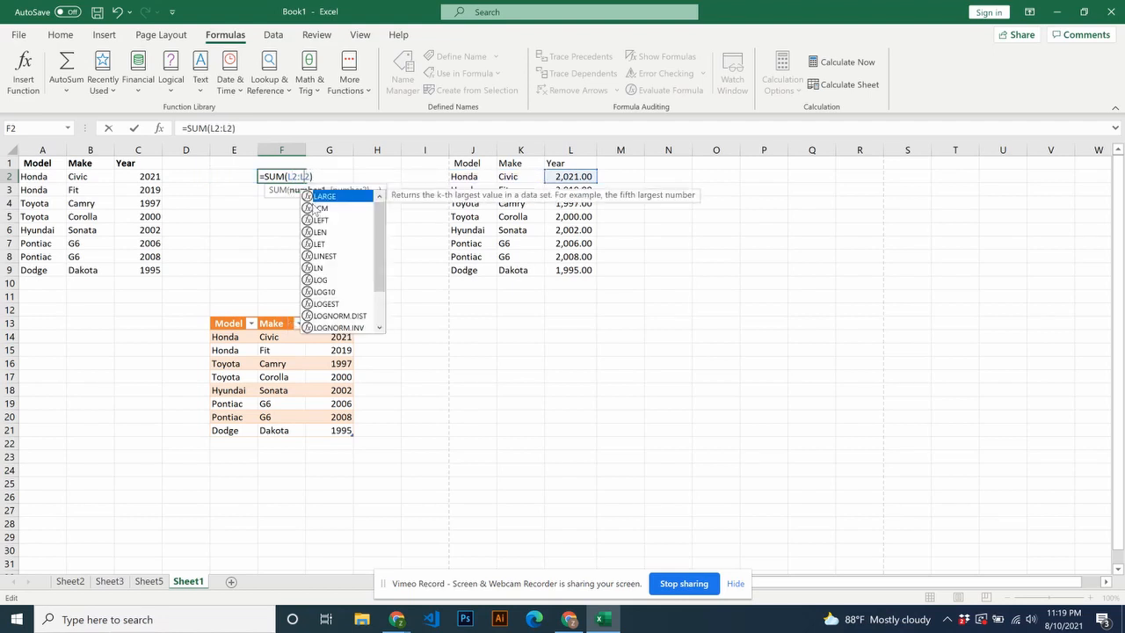
{"action": "key", "text": "Right"}
{"action": "key", "text": "BackSpace"}
{"action": "type", "text": "9"}
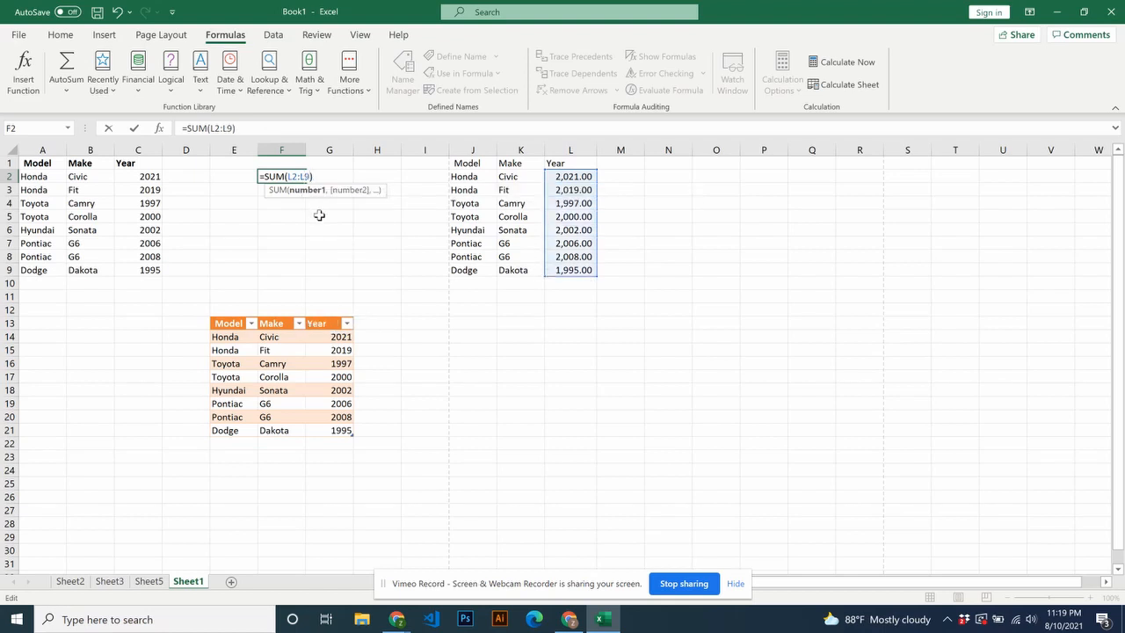
{"action": "key", "text": "Return"}
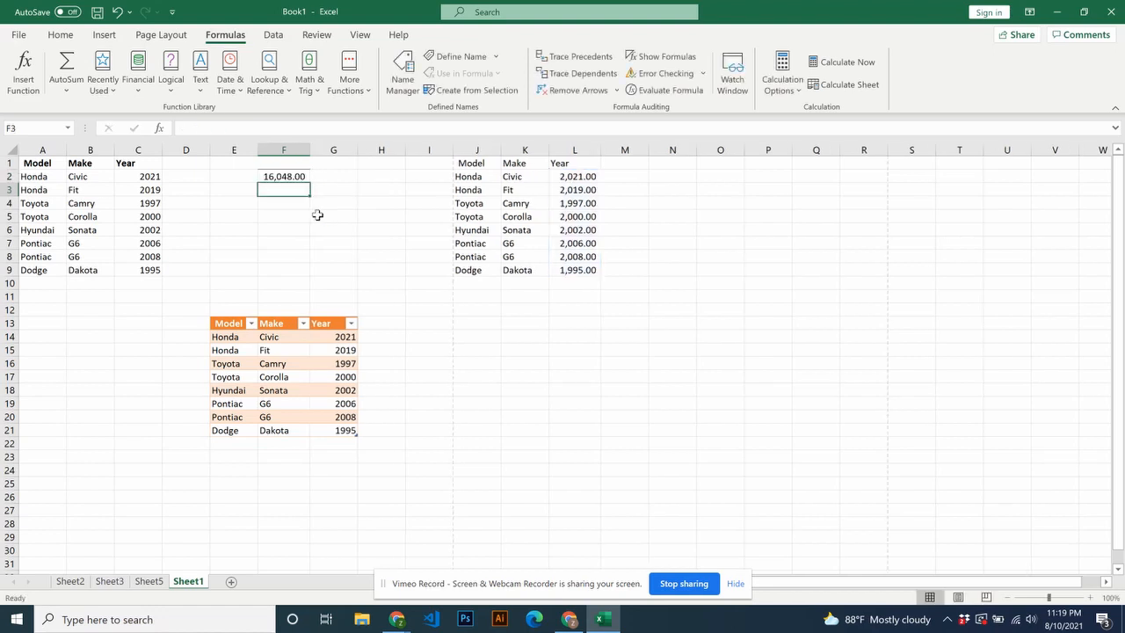
- Examine the available financial, logical, and date and time functions without inserting any
{"action": "left_click", "coordinate": [137, 91]}
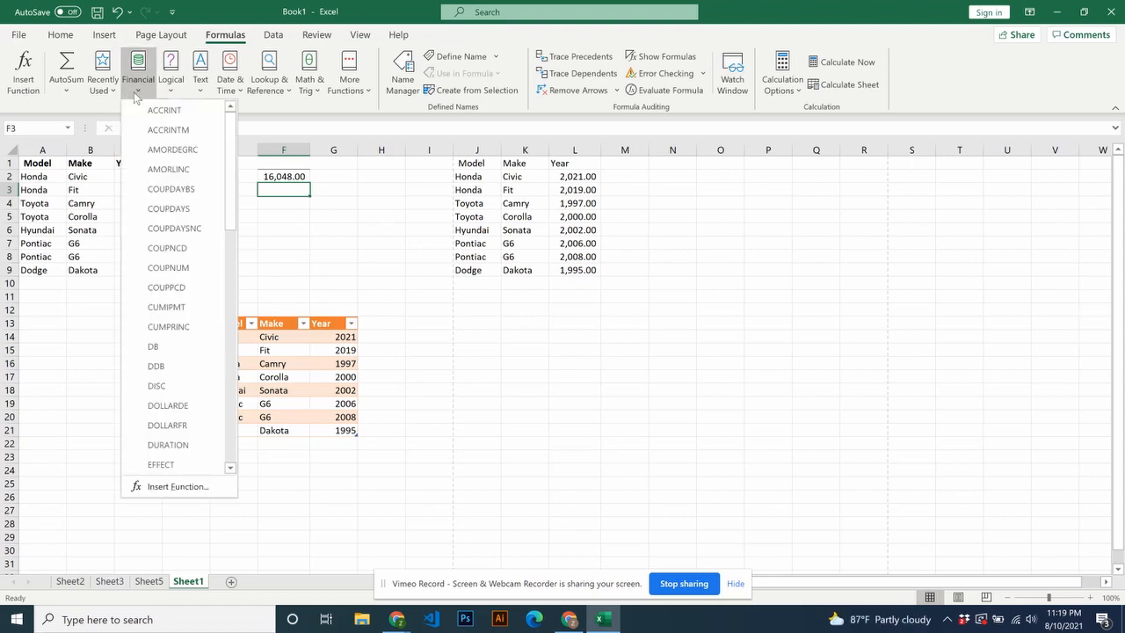
{"action": "left_click", "coordinate": [182, 93]}
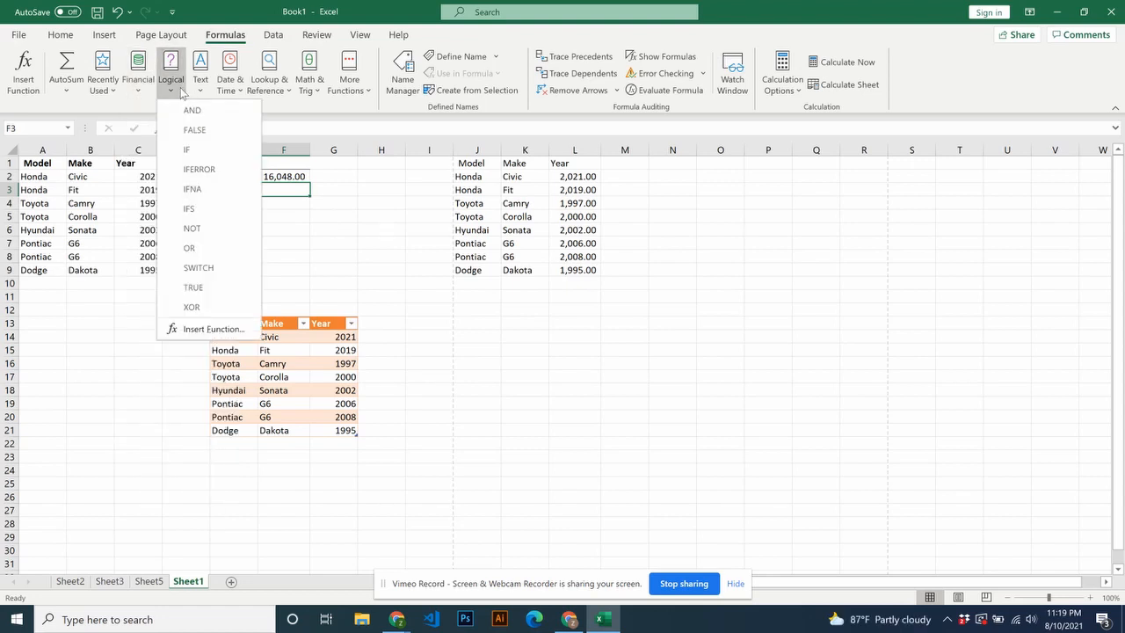
{"action": "left_click", "coordinate": [246, 93]}
{"action": "left_click", "coordinate": [387, 197]}
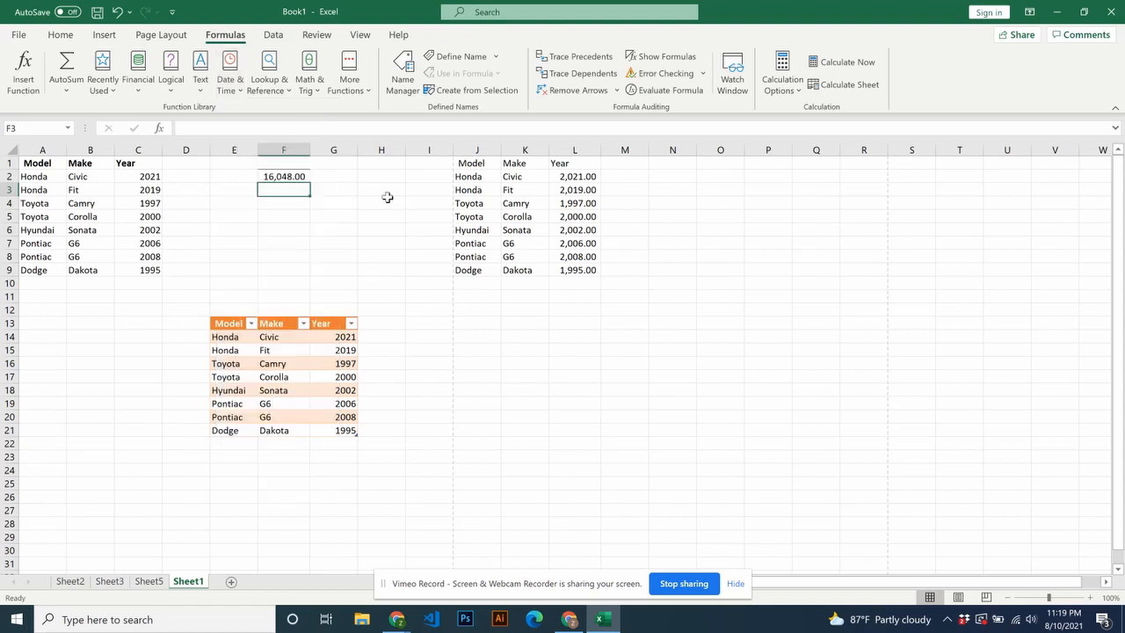
- Examine the sources from which external data can be imported, without choosing one
{"action": "left_click", "coordinate": [272, 34]}
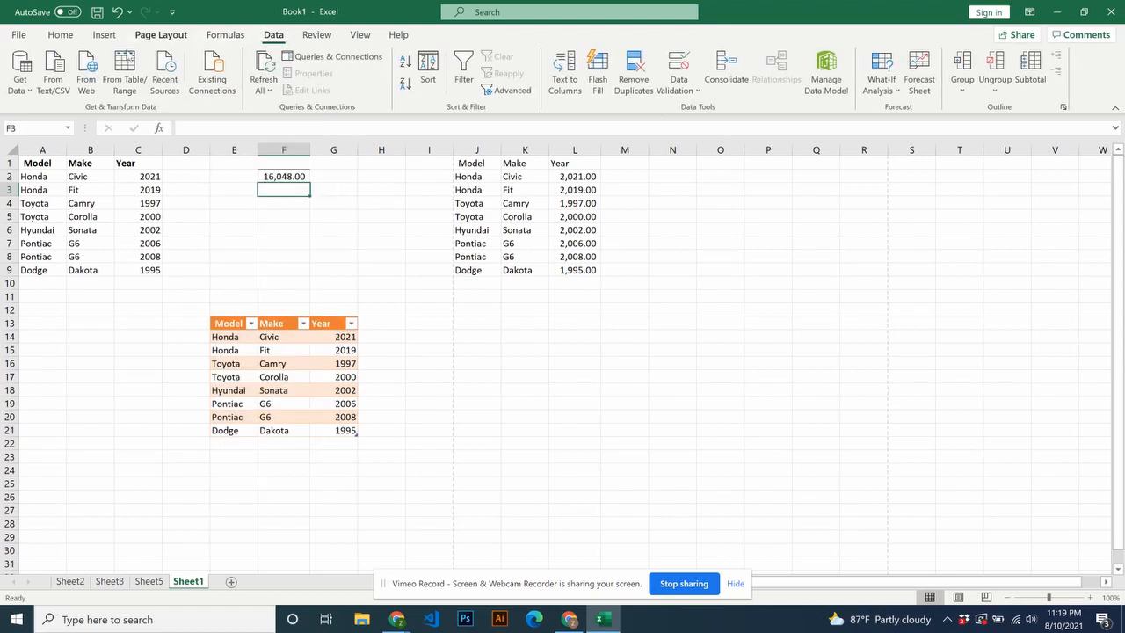
{"action": "left_click", "coordinate": [19, 79]}
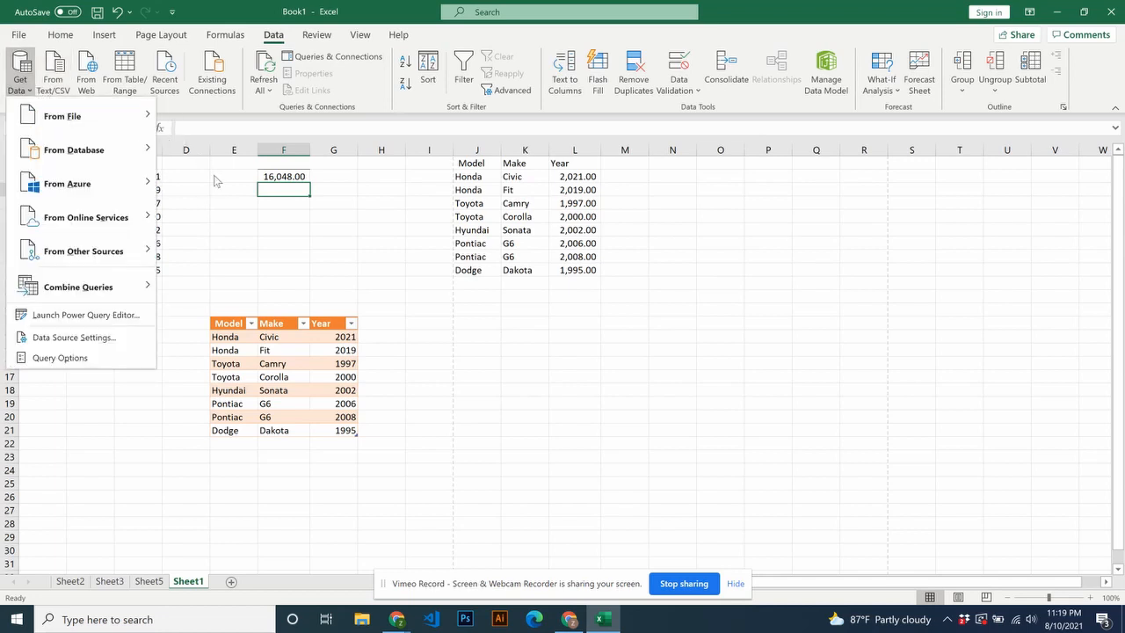
{"action": "left_click", "coordinate": [237, 197]}
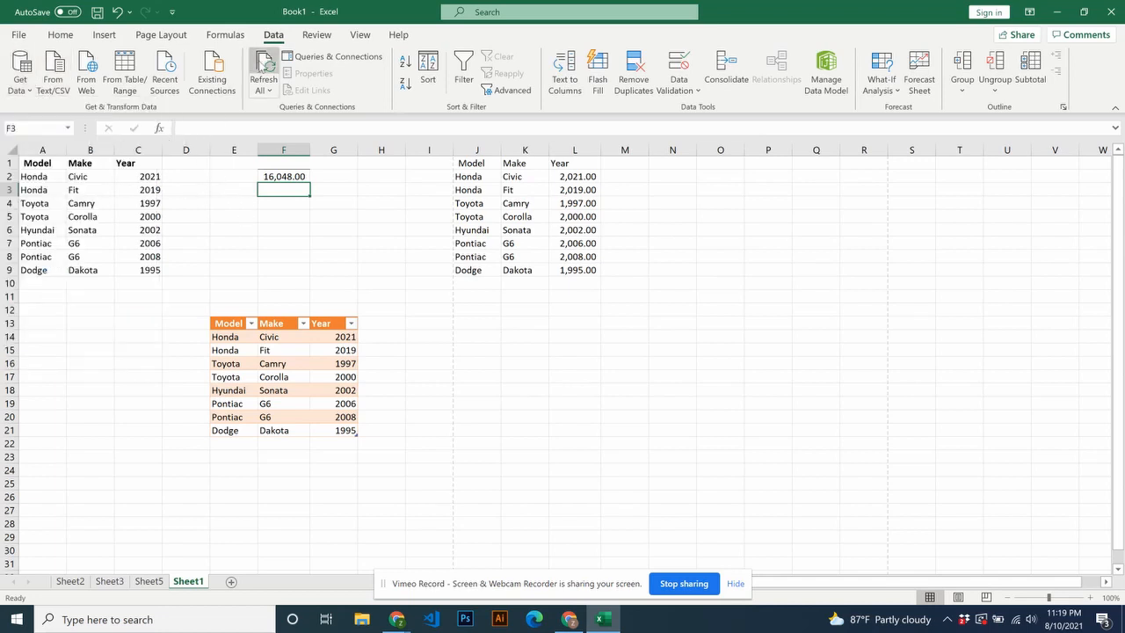
- View the sheet in Page Break Preview and Page Layout view, and return it to Normal view
{"action": "left_click", "coordinate": [357, 36]}
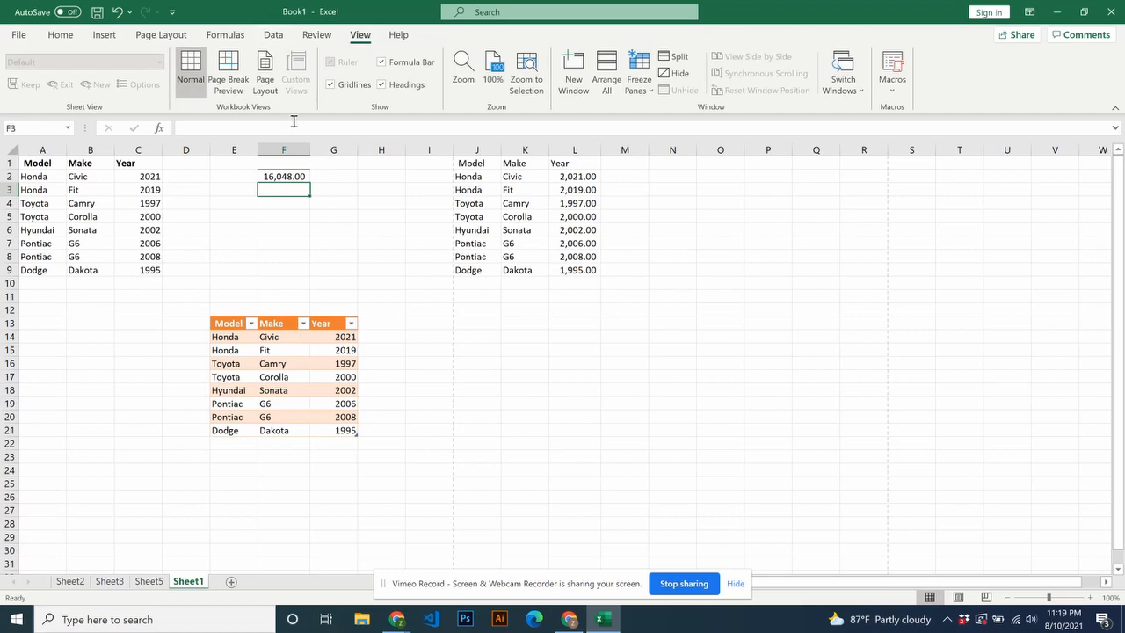
{"action": "left_click", "coordinate": [236, 83]}
{"action": "left_click", "coordinate": [265, 80]}
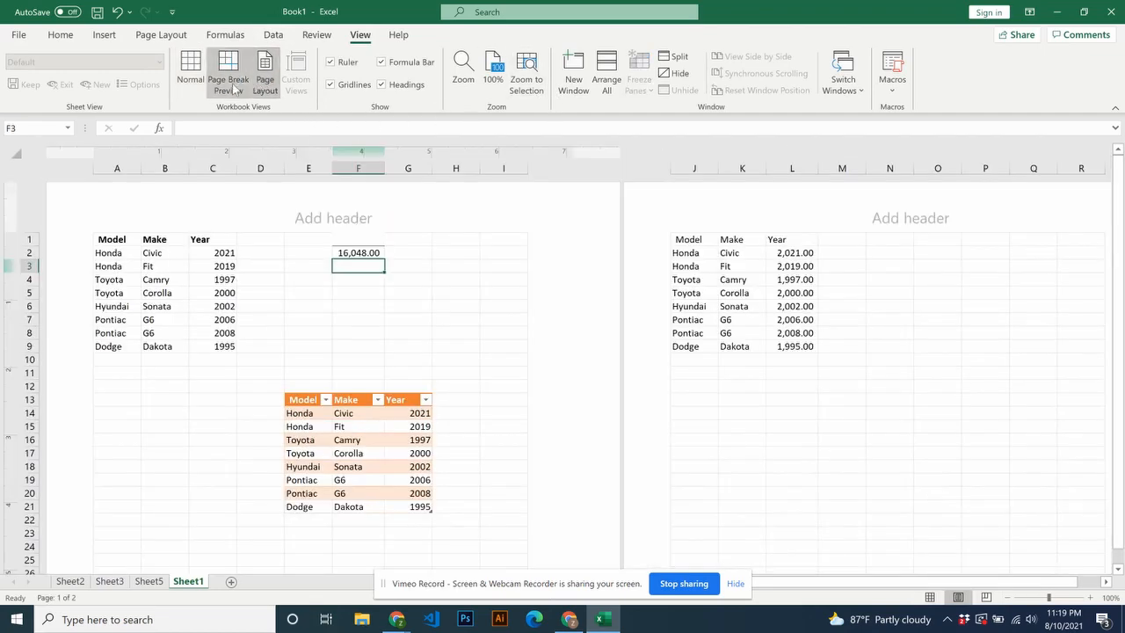
{"action": "left_click", "coordinate": [192, 81]}
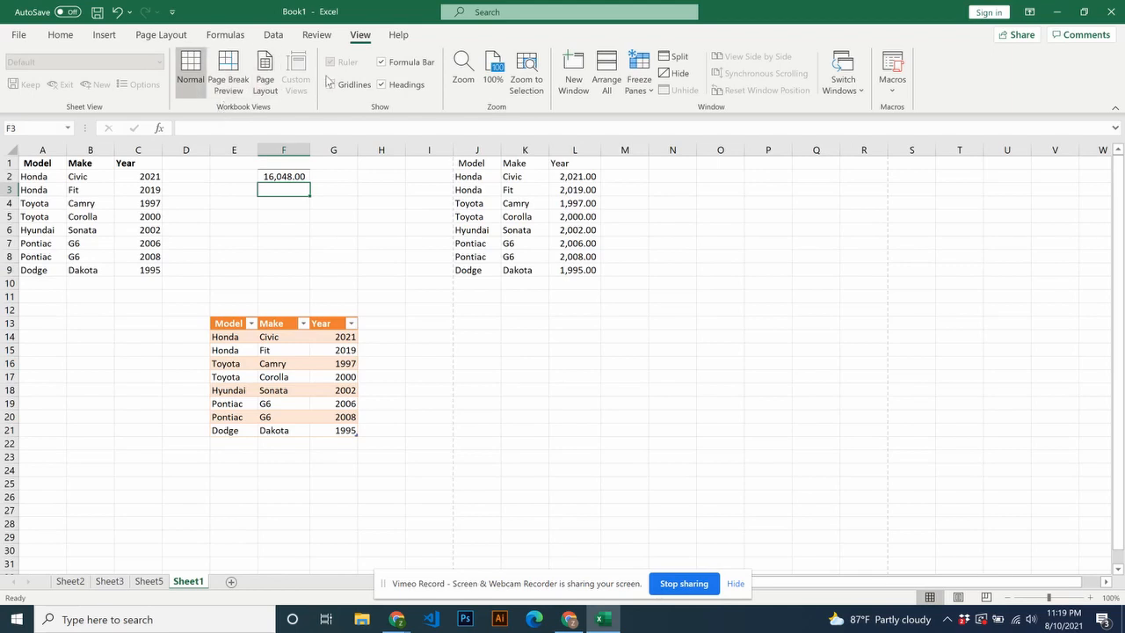
- Hide the sheet's headings, formula bar and gridlines, and show all three again
{"action": "left_click", "coordinate": [381, 84]}
{"action": "left_click", "coordinate": [380, 63]}
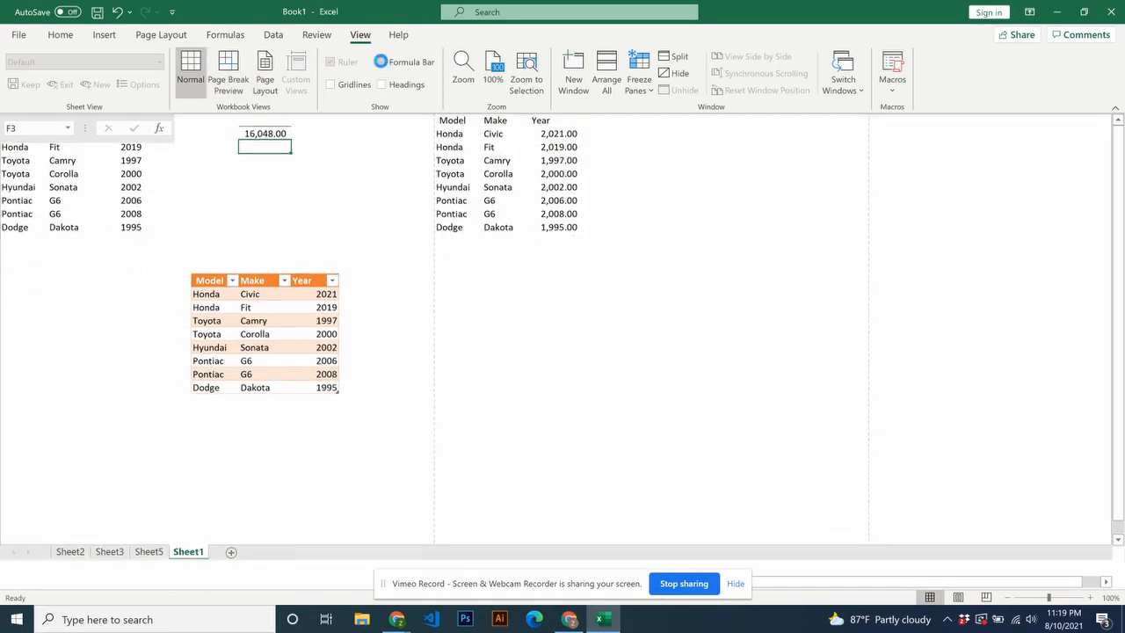
{"action": "left_click", "coordinate": [382, 62]}
{"action": "left_click", "coordinate": [380, 84]}
{"action": "left_click", "coordinate": [330, 85]}
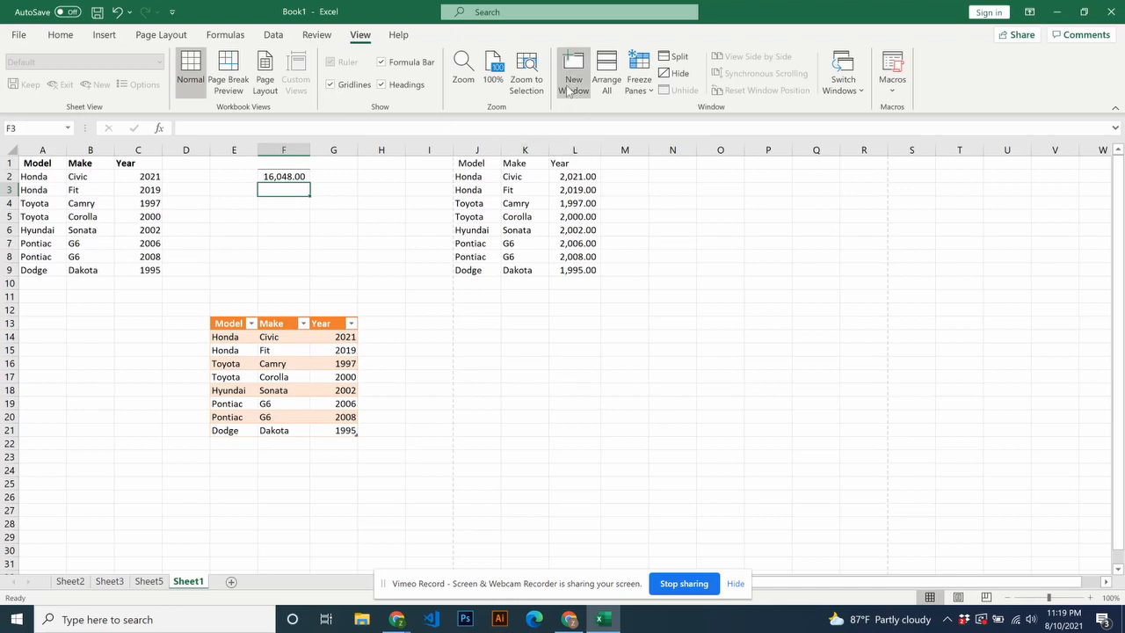
{"action": "left_click", "coordinate": [666, 584]}
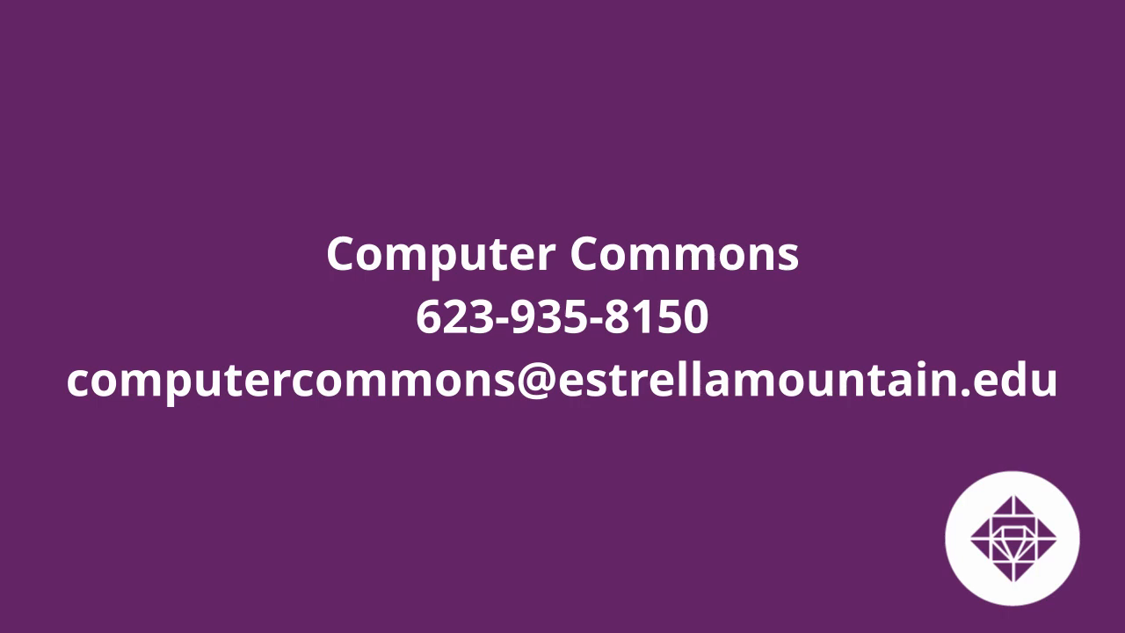